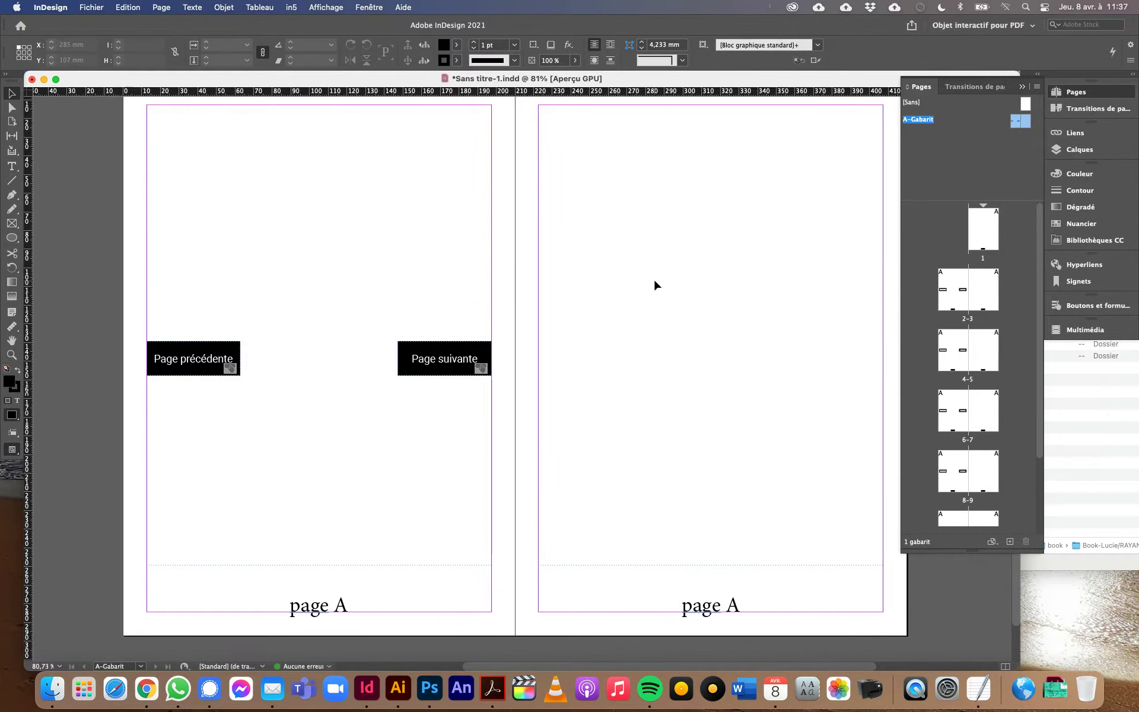
Step: Duplicate the "Page précédente" and "Page suivante" buttons onto the right page of the A-Gabarit master, aligned to its margins
drag(575, 315, 527, 337)
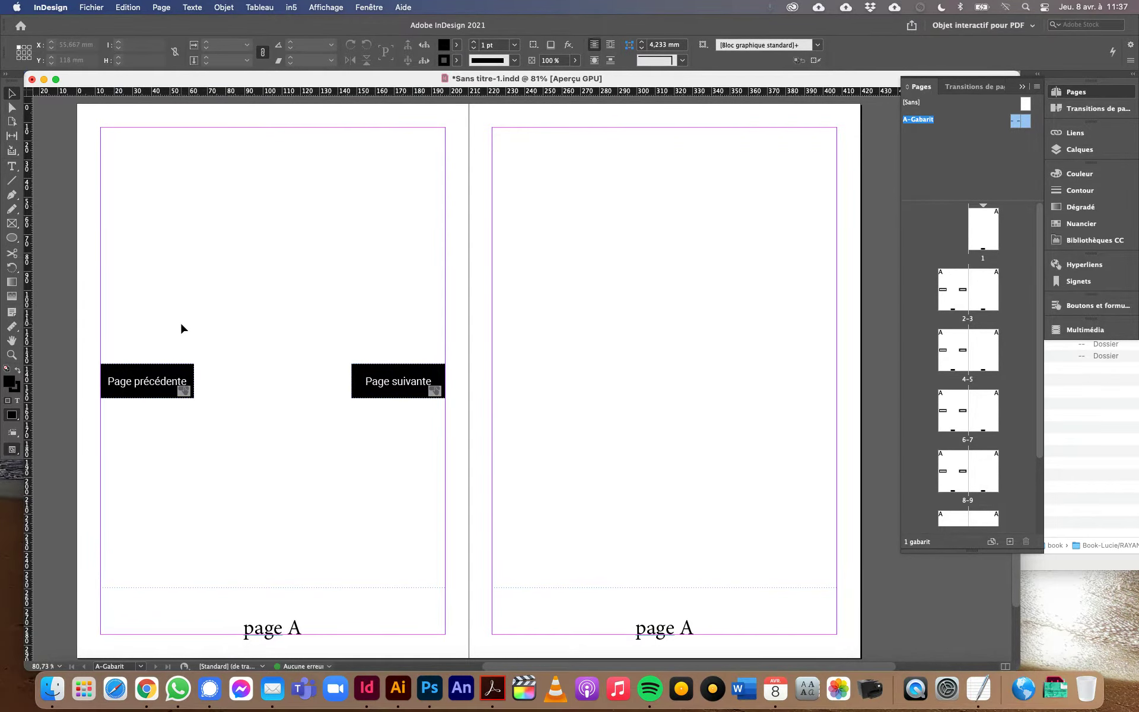
drag(171, 321, 383, 488)
drag(123, 387, 514, 401)
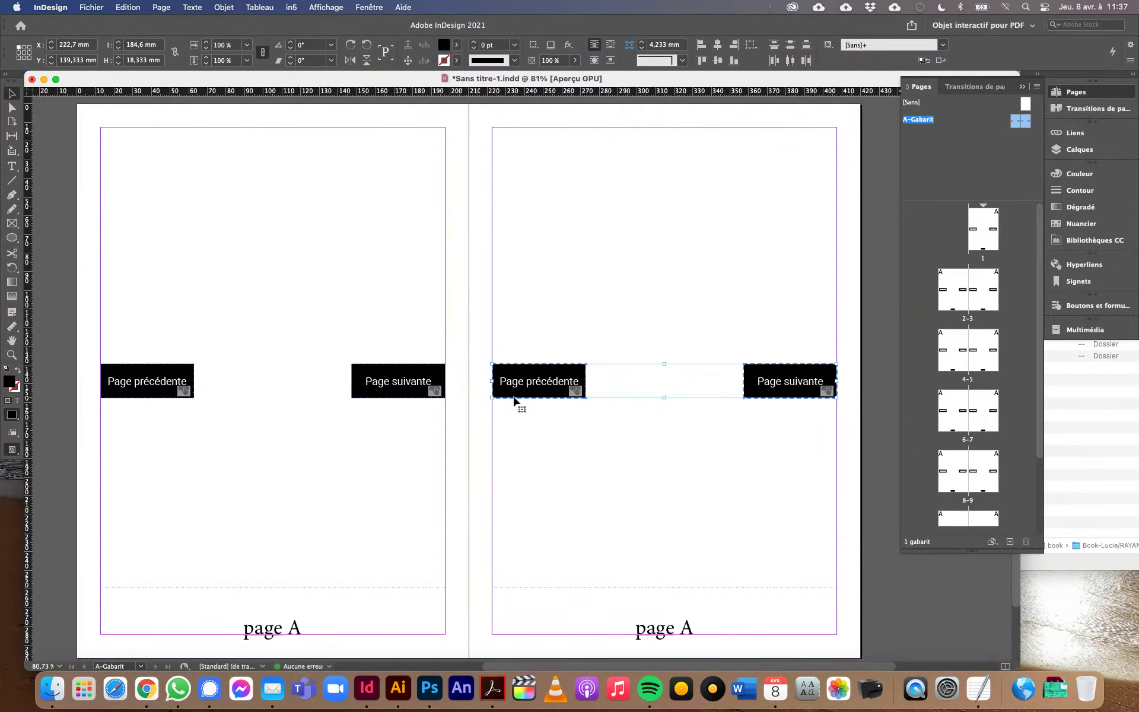
click(299, 315)
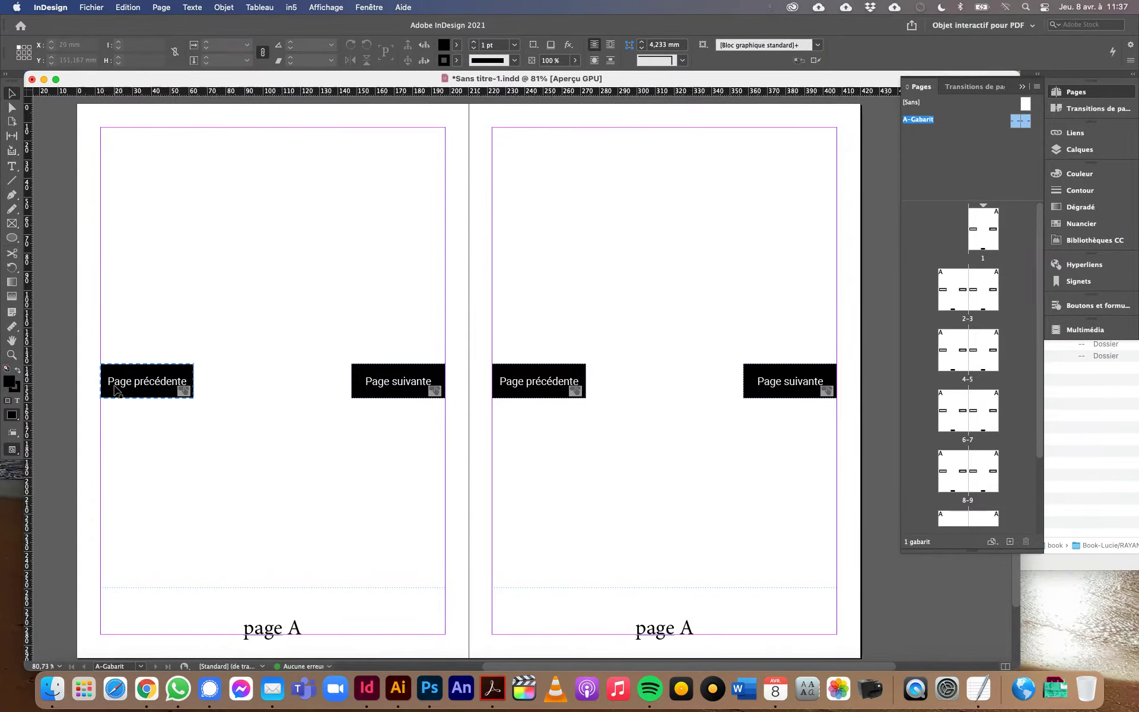
Step: Add a [Survol] appearance to the "Page précédente" button on the left master page
click(116, 386)
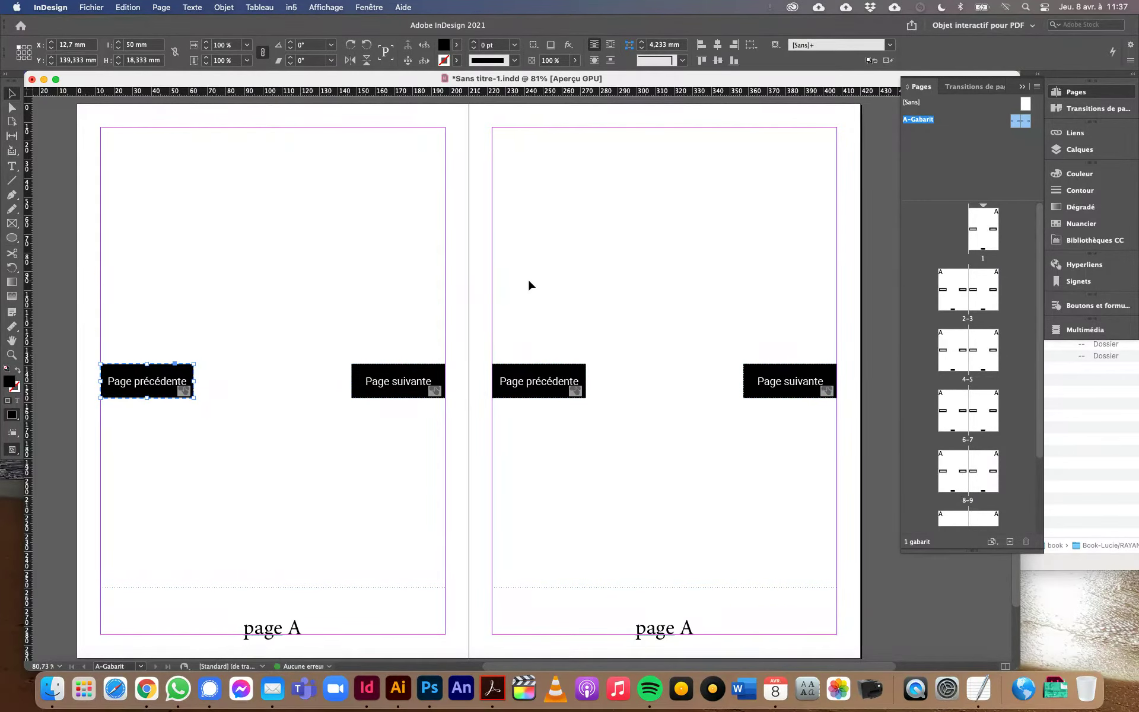
click(1081, 207)
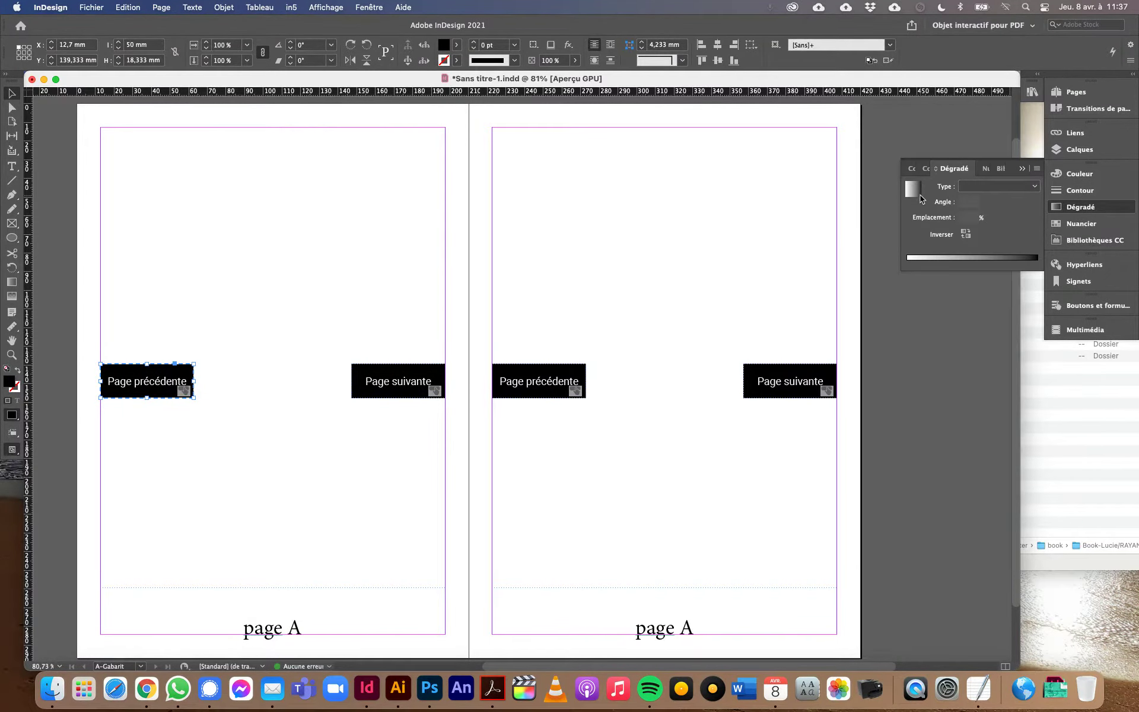
click(1098, 305)
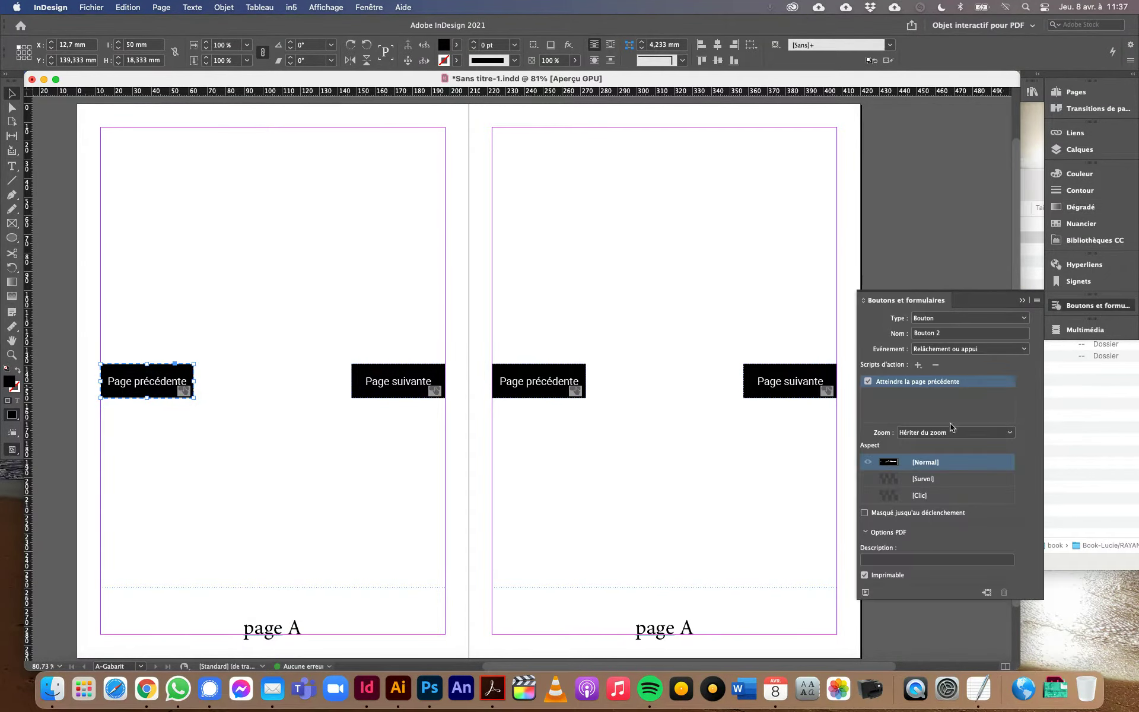
click(948, 482)
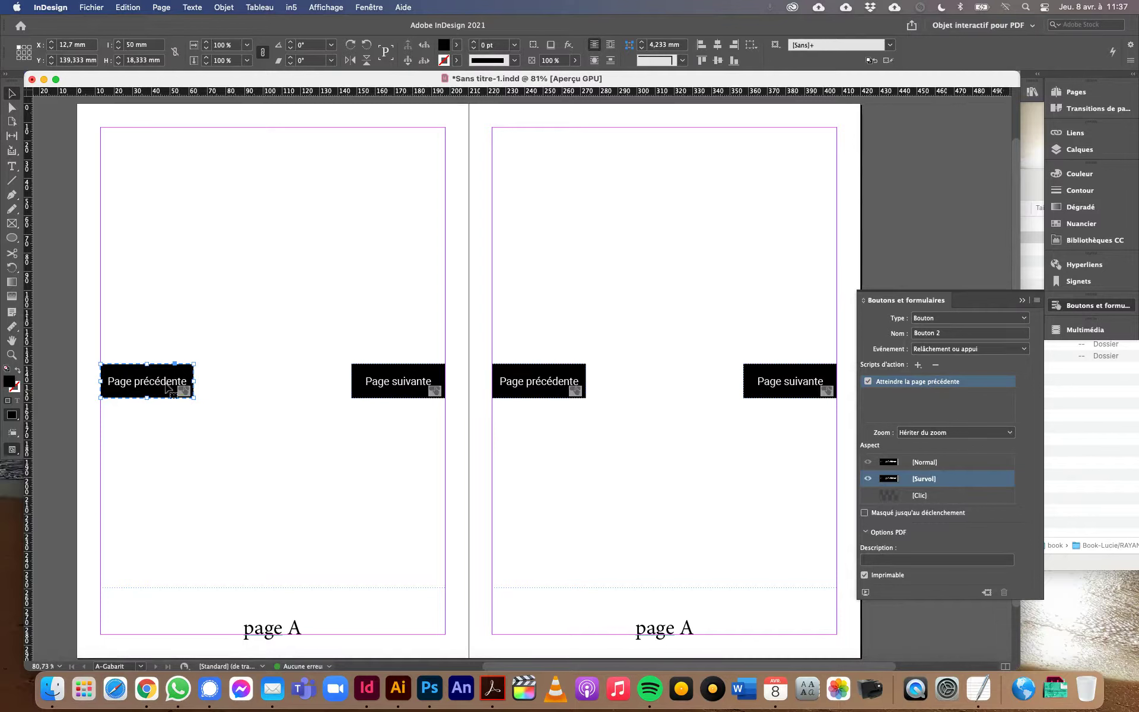
Step: Set the left "Page précédente" button's text frame fill to [Papier] and its text color to [Noir] for the rollover
double_click(139, 391)
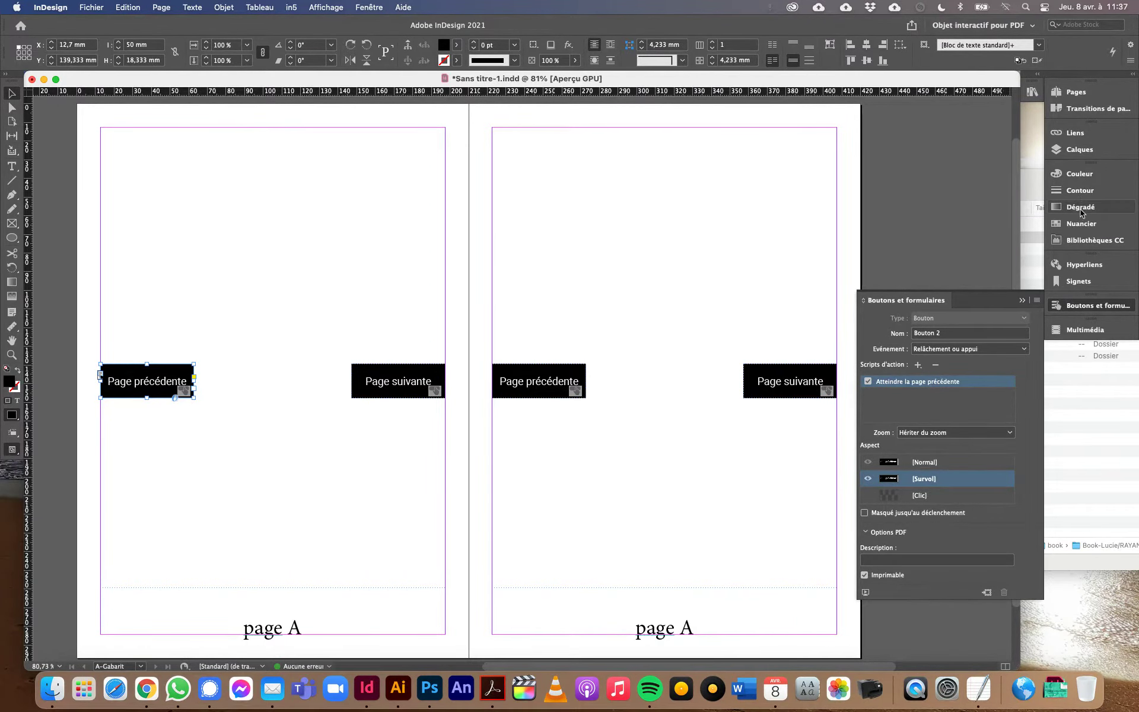
click(1080, 225)
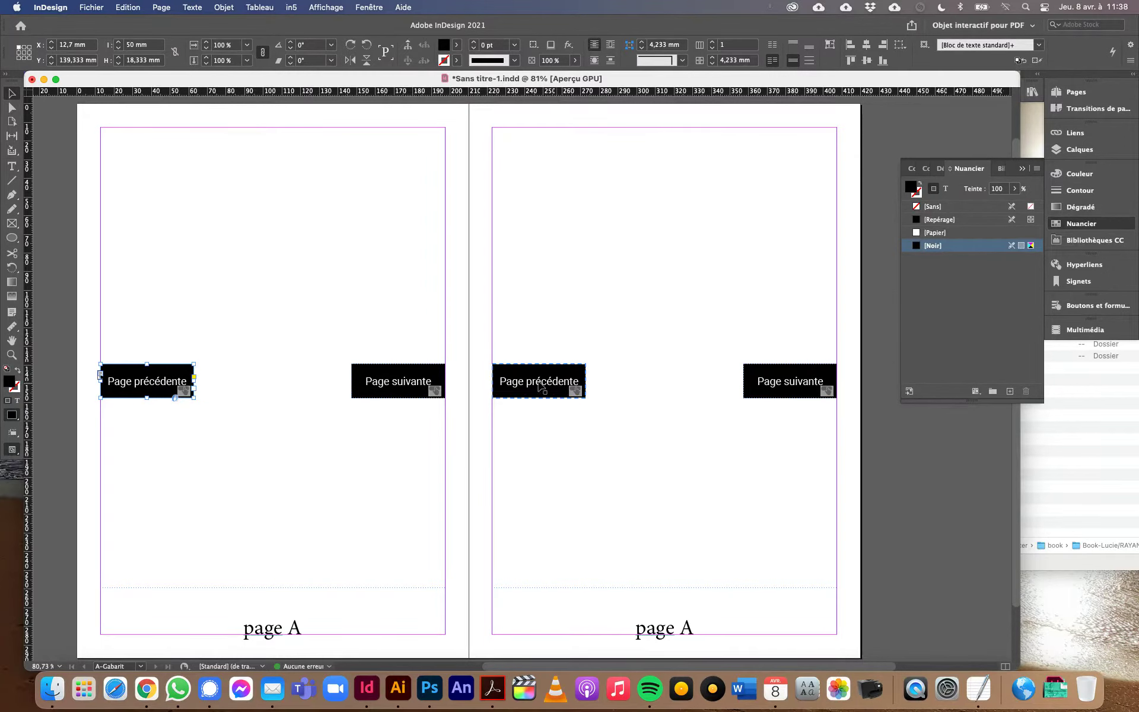
click(958, 235)
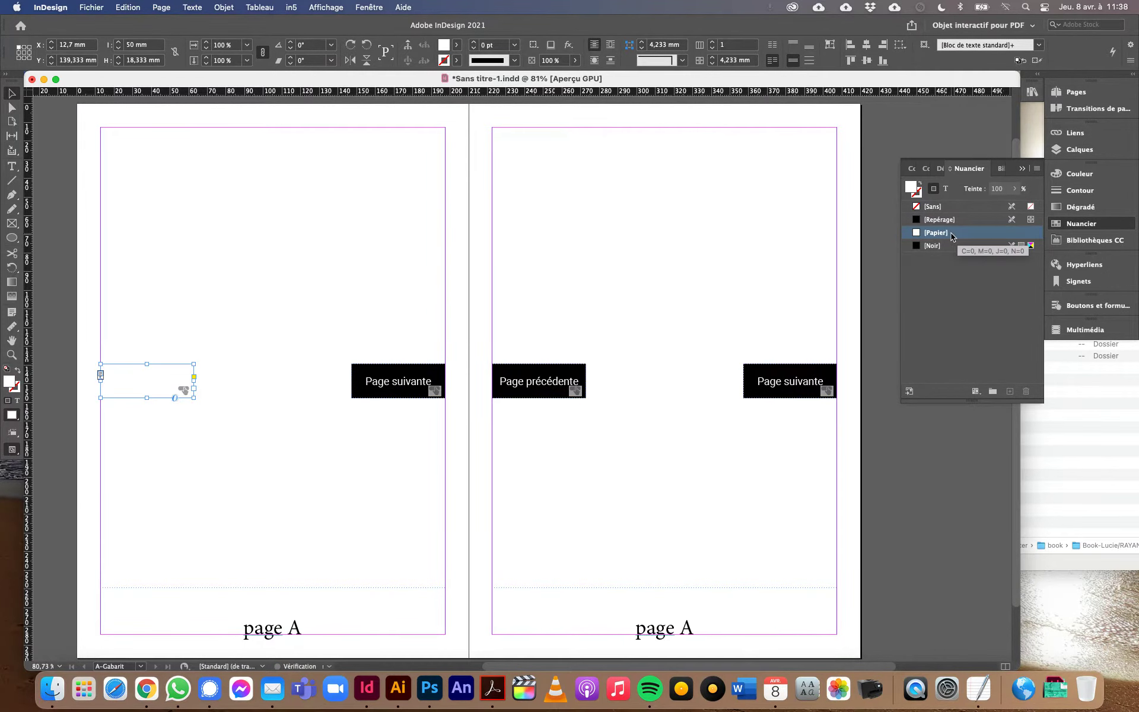
click(946, 188)
click(942, 245)
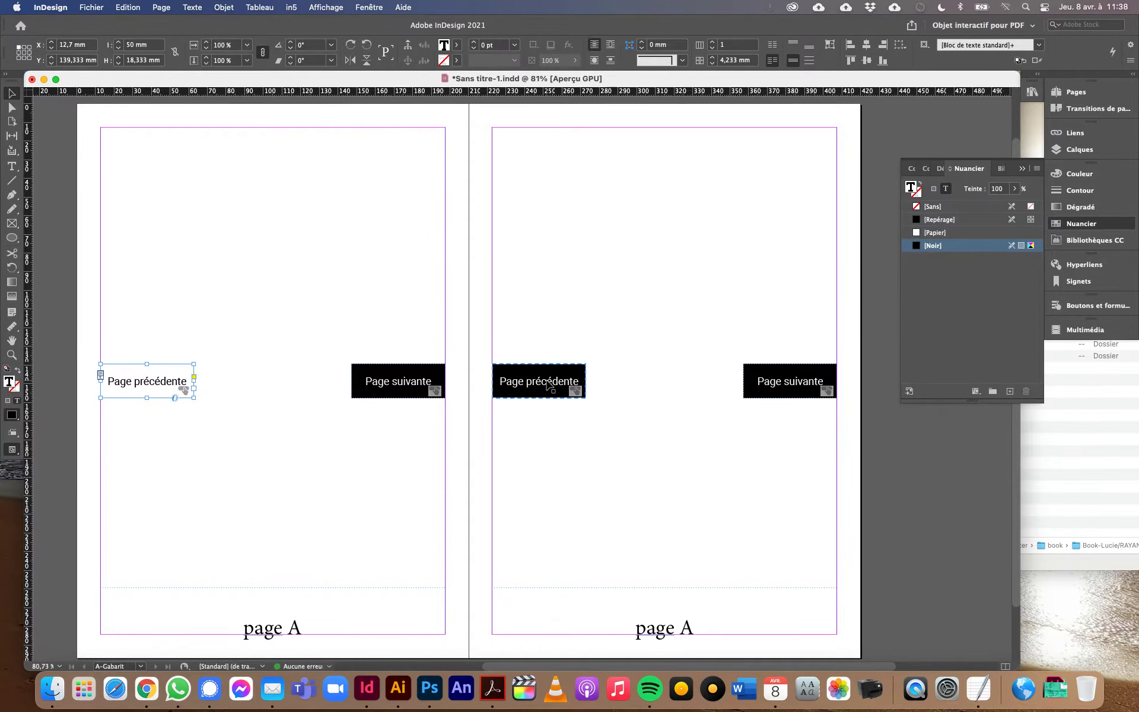
Step: Undo the rollover color changes and delete both duplicated buttons from the right master page
key(super+z)
key(super+z)
drag(547, 350, 751, 427)
key(Delete)
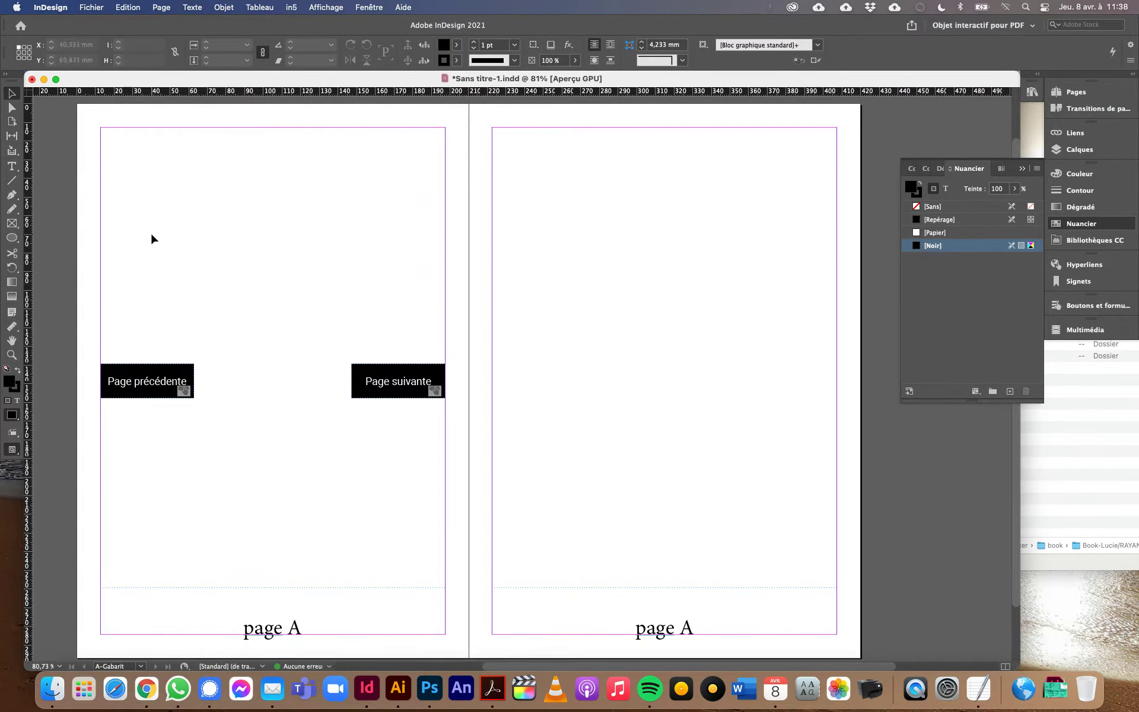
Step: Collect the left page's "Page précédente" and "Page suivante" buttons with the Content Collector tool
click(11, 152)
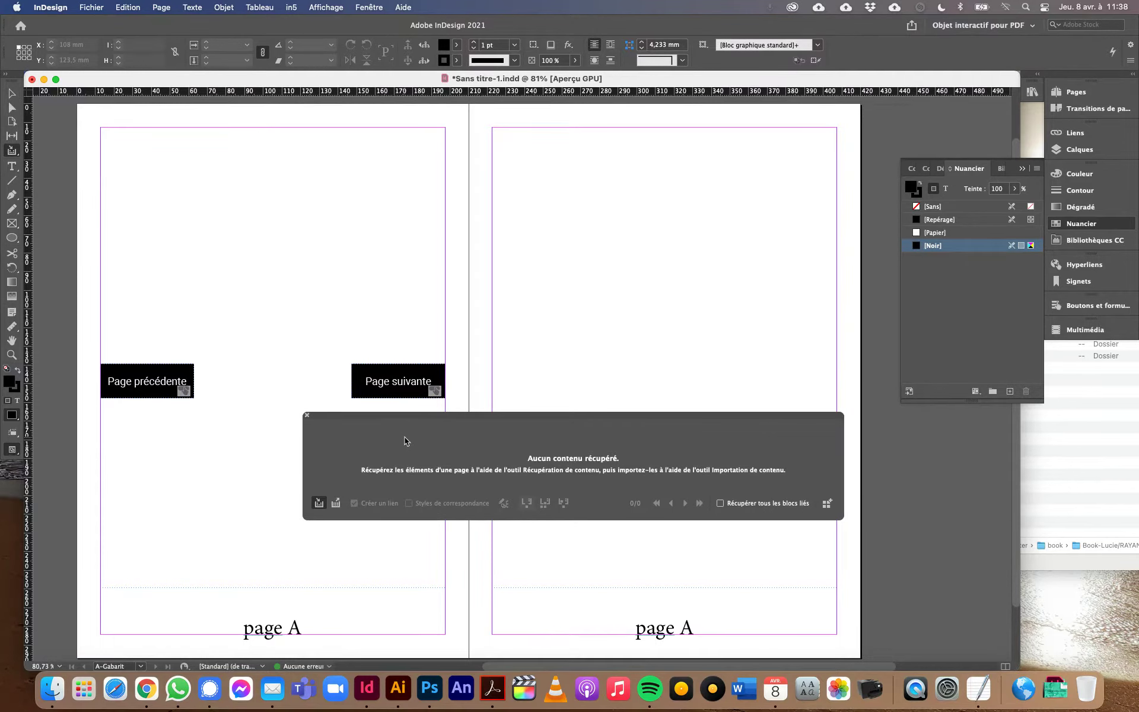
drag(407, 422, 335, 450)
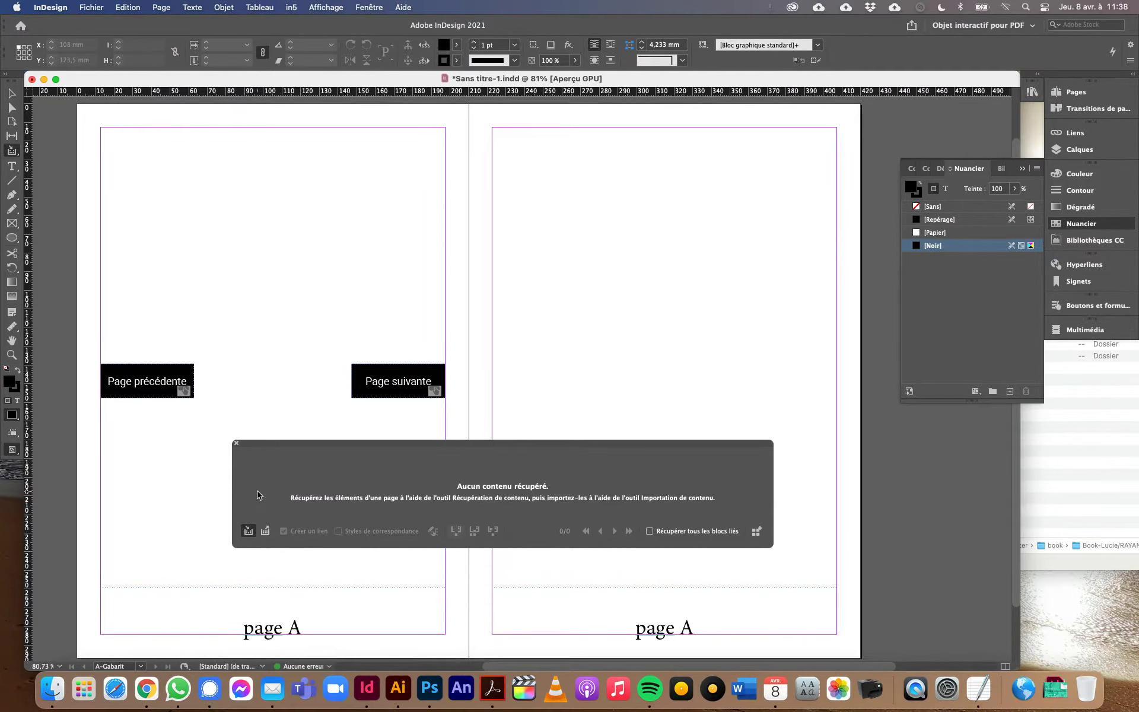
click(140, 388)
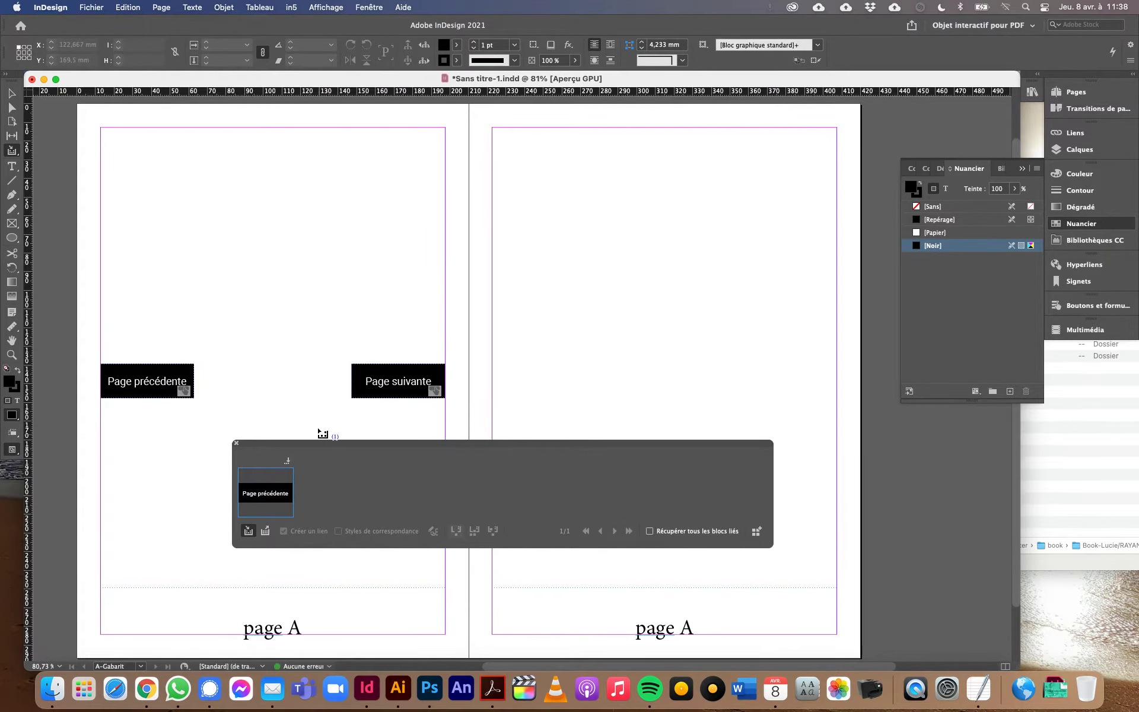
click(371, 393)
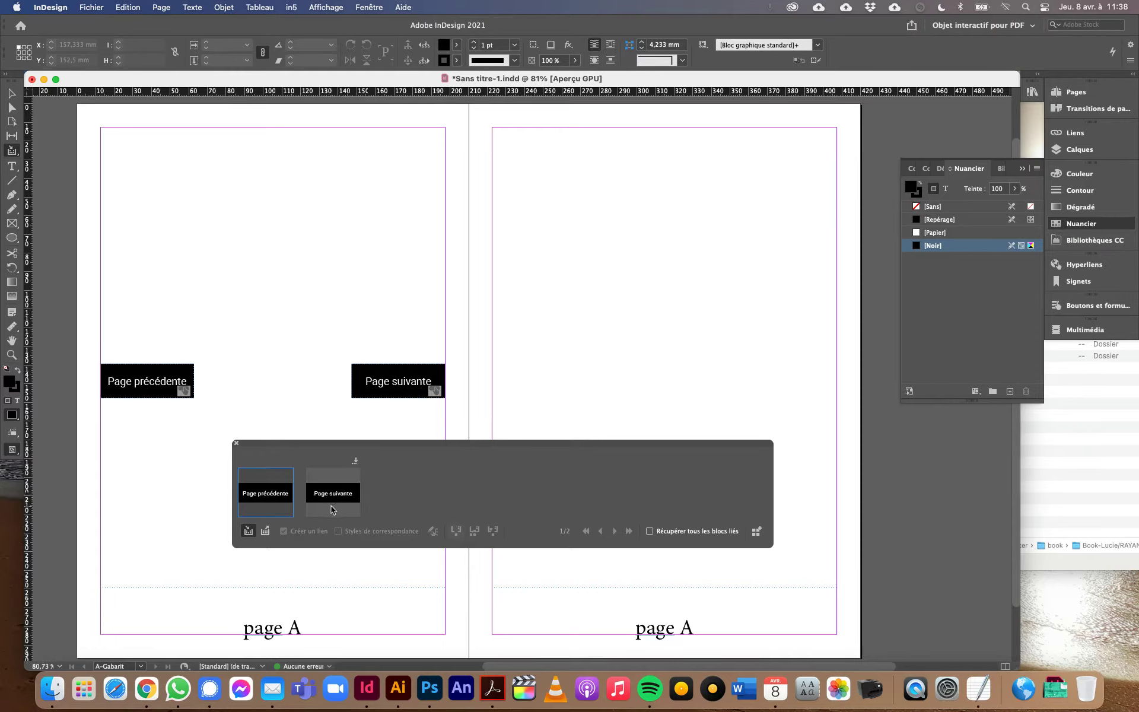
Step: Place both collected buttons as linked copies on the right master page at the same height as the originals, then close the conveyor
click(265, 531)
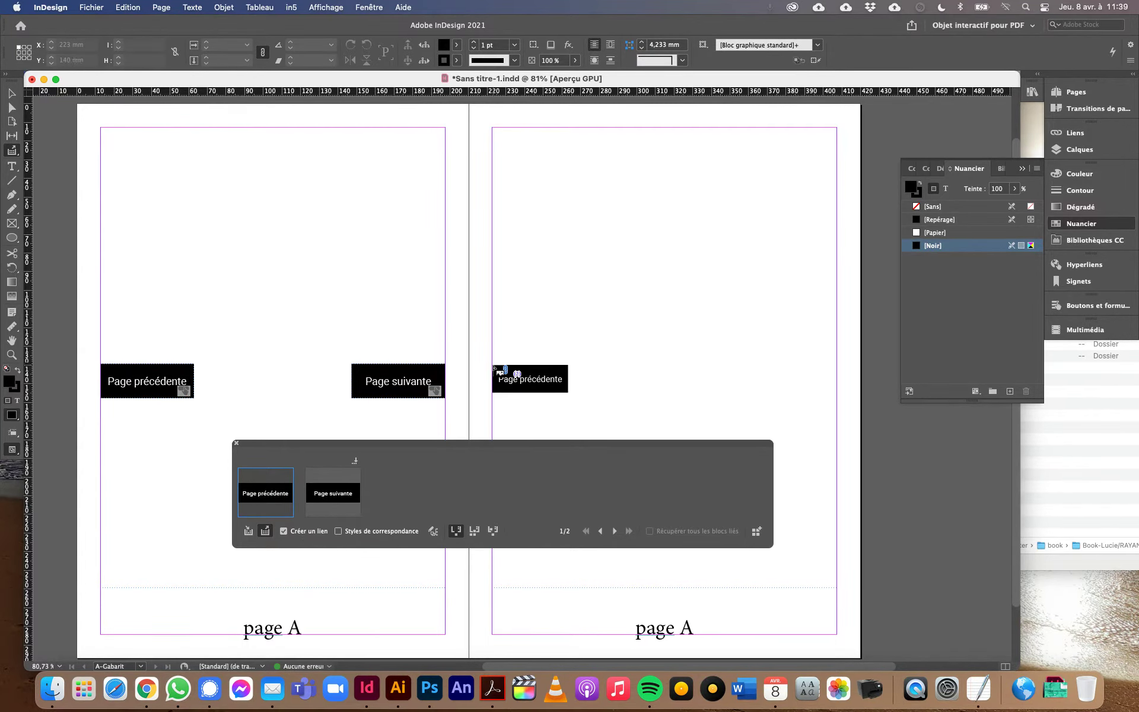
click(493, 366)
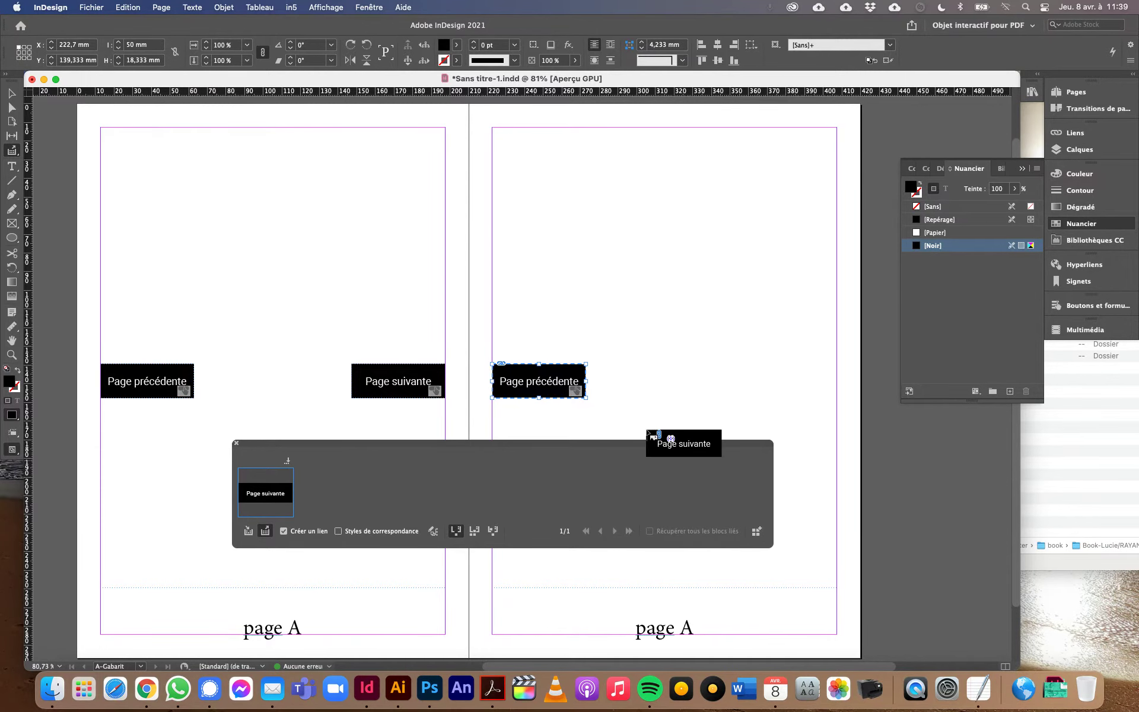
click(741, 365)
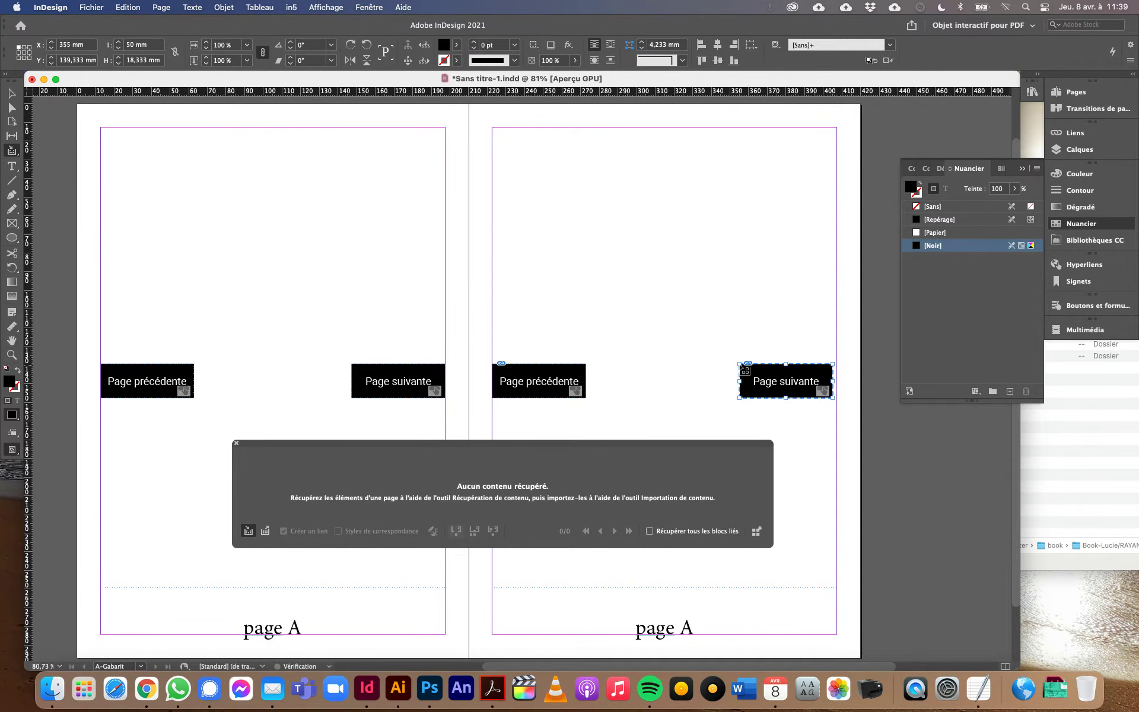
click(236, 443)
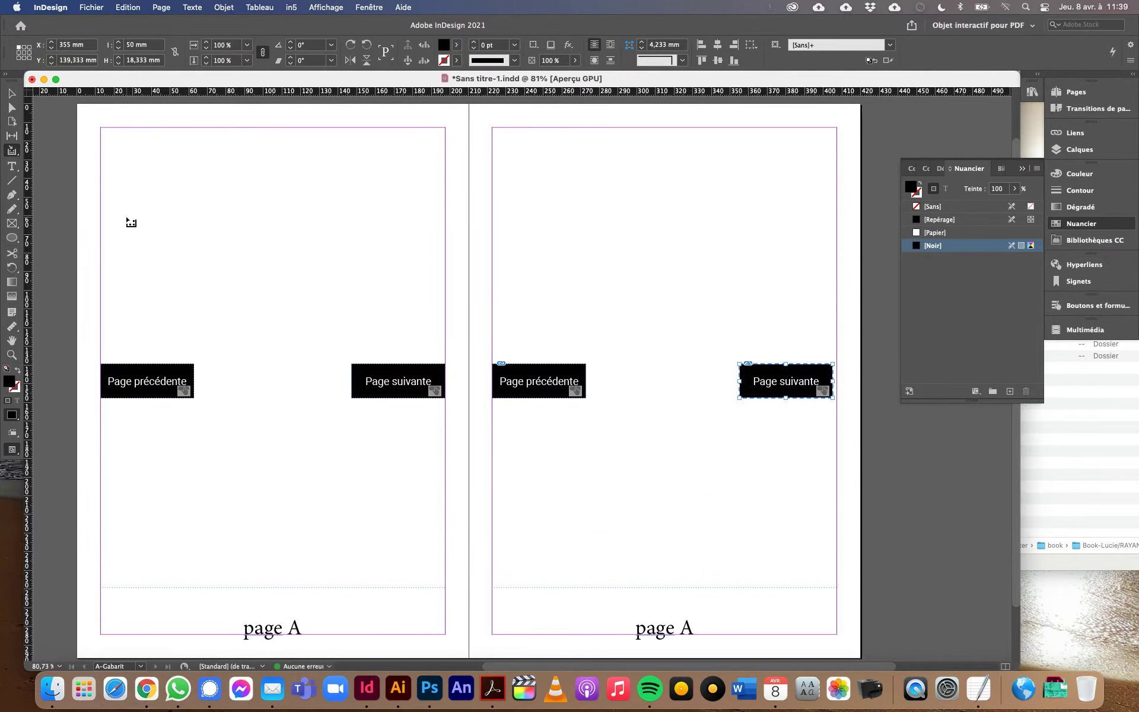
Step: Align the linked "Page suivante" copy with the right page's outer margin, at X 357,3 mm
click(12, 94)
drag(508, 389, 508, 390)
drag(782, 389, 784, 389)
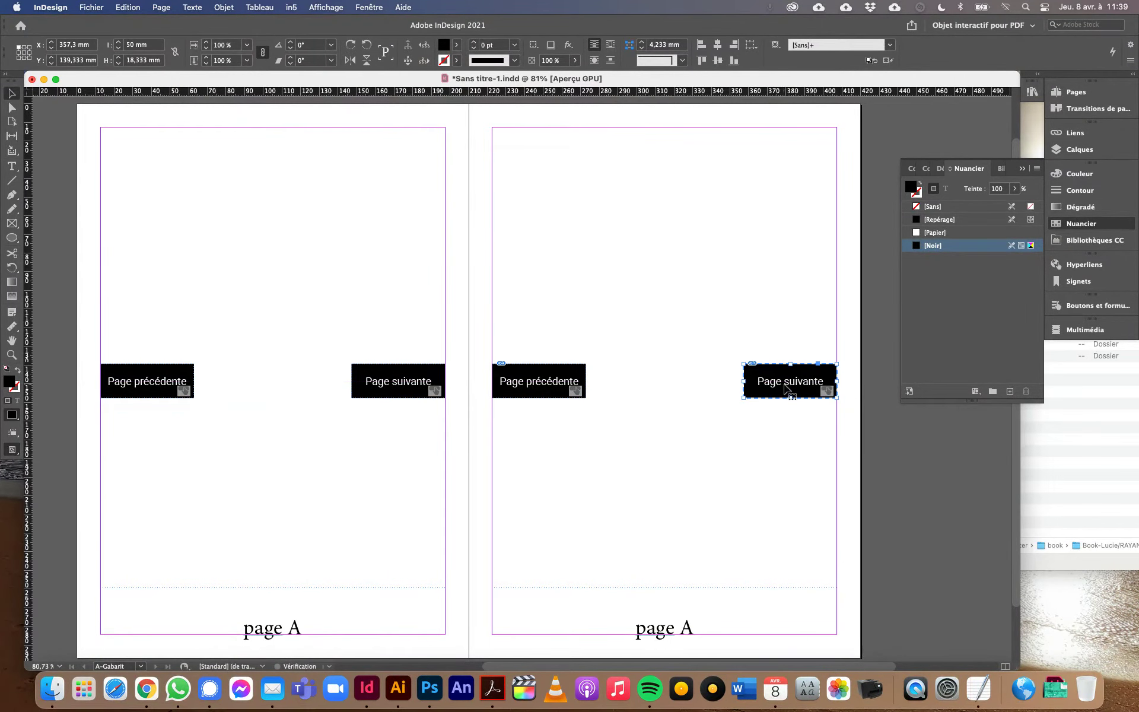
Step: Check the link entries and link information for the two placed buttons on the right master page
click(312, 276)
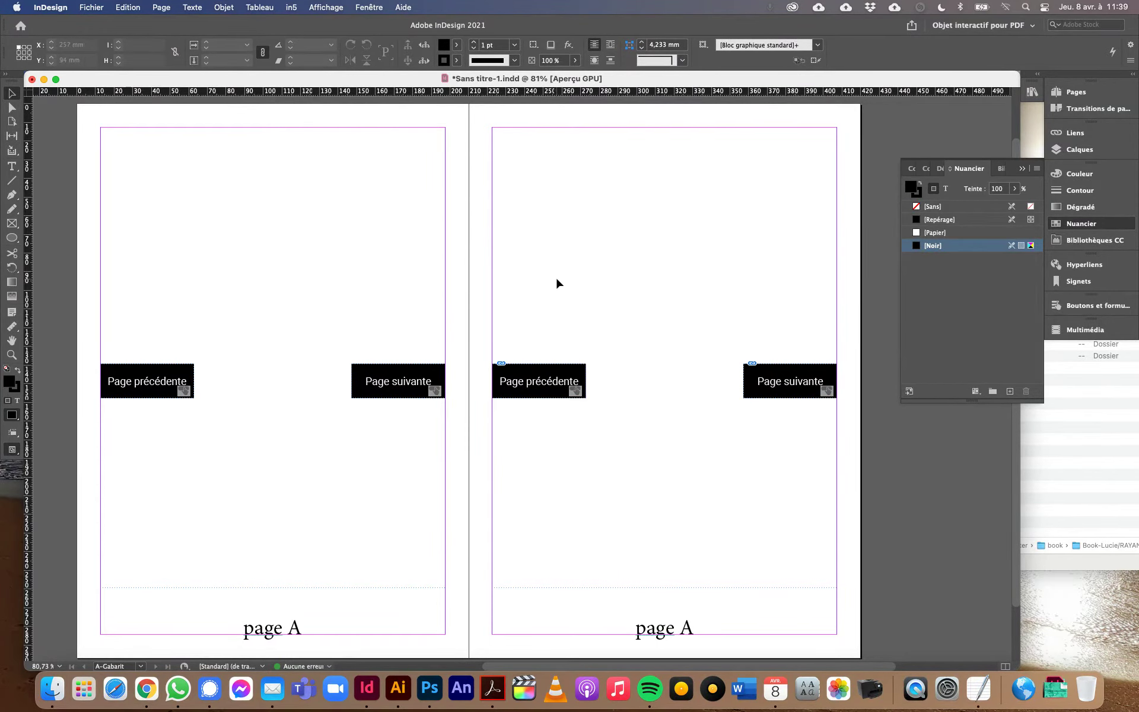
click(1077, 134)
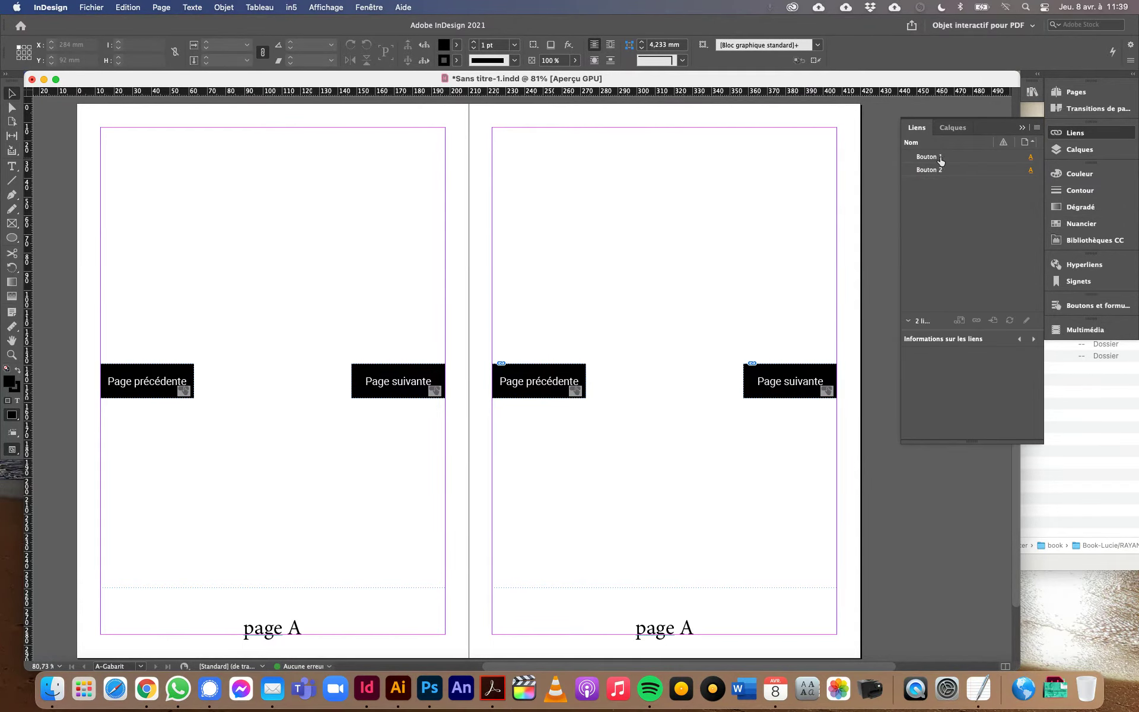
click(570, 373)
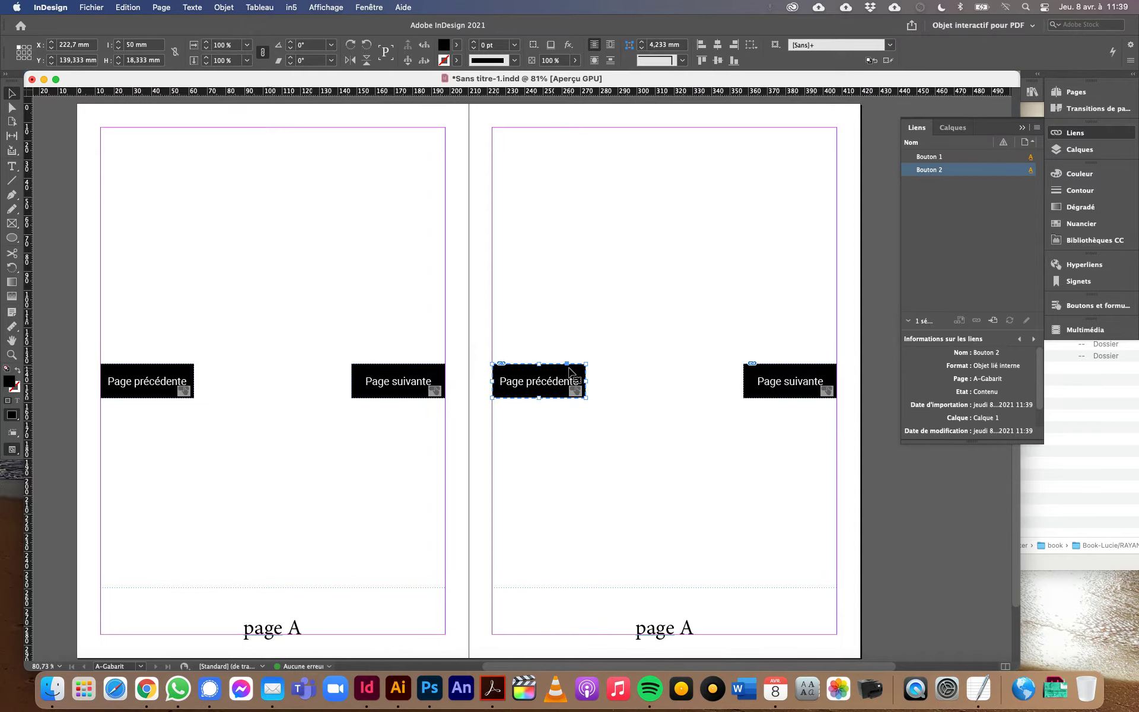
click(825, 378)
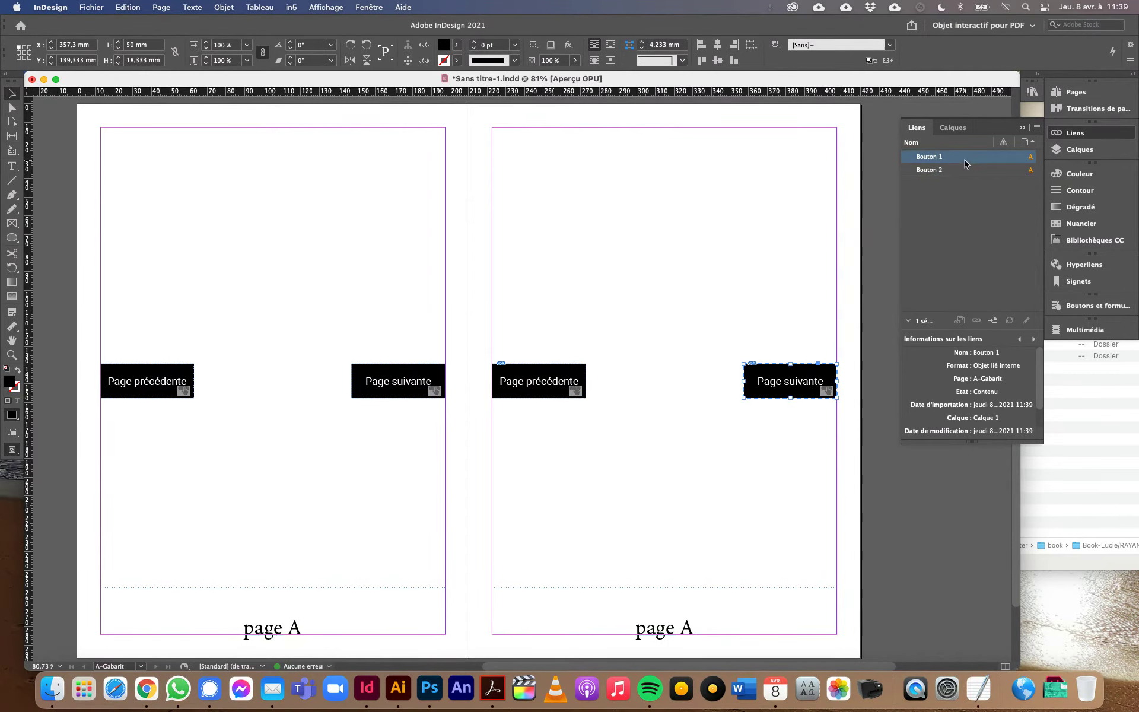
click(327, 279)
Step: Activate the [Survol] appearance on the original "Page précédente" button of the left master page
click(134, 387)
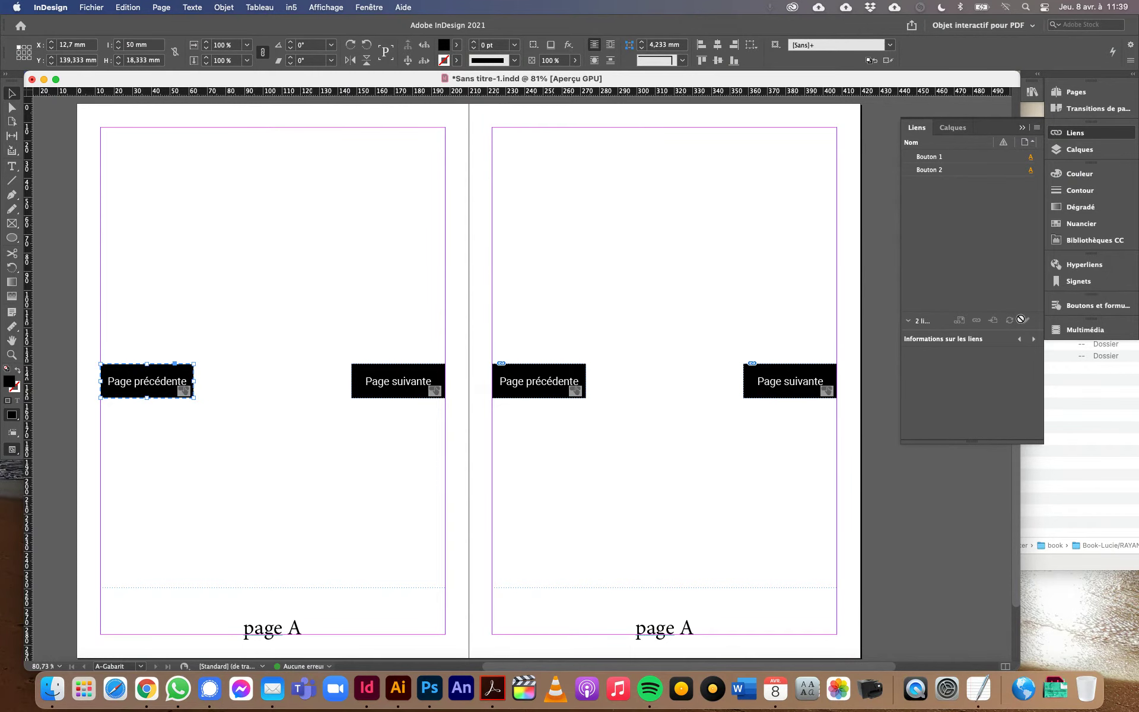
click(1077, 308)
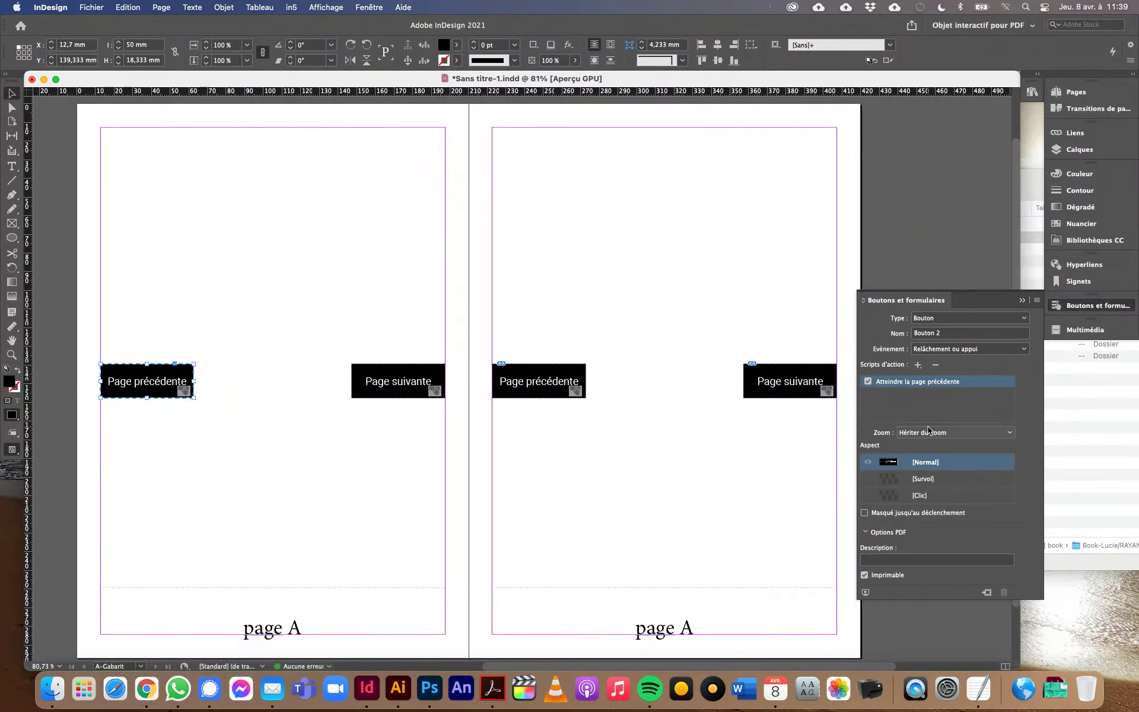
click(869, 480)
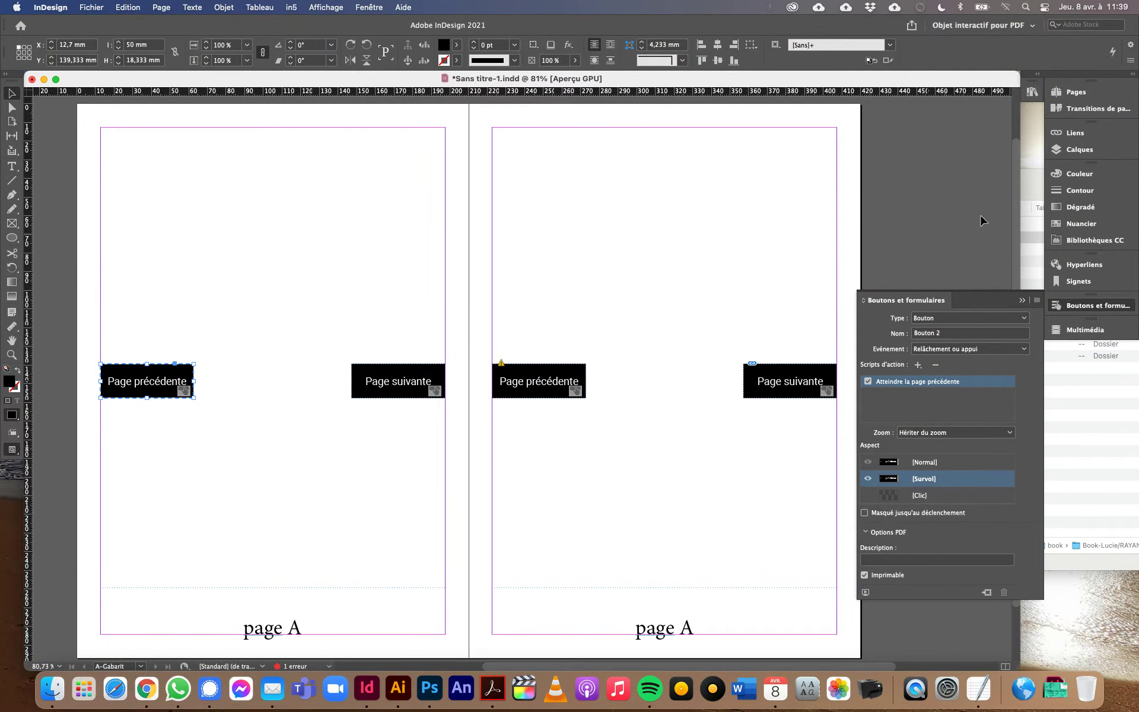
Step: Try to recolor the original "Page précédente" button's rollover with a [Papier] fill and [Noir] text, then revert it
click(1082, 223)
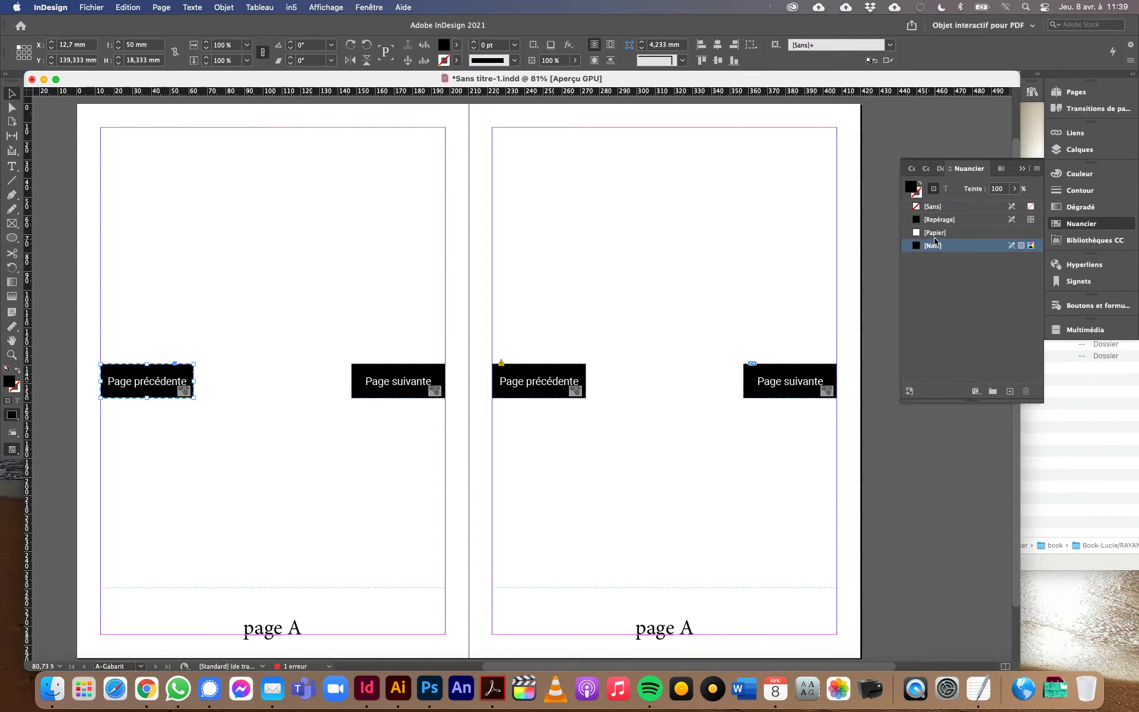
click(936, 234)
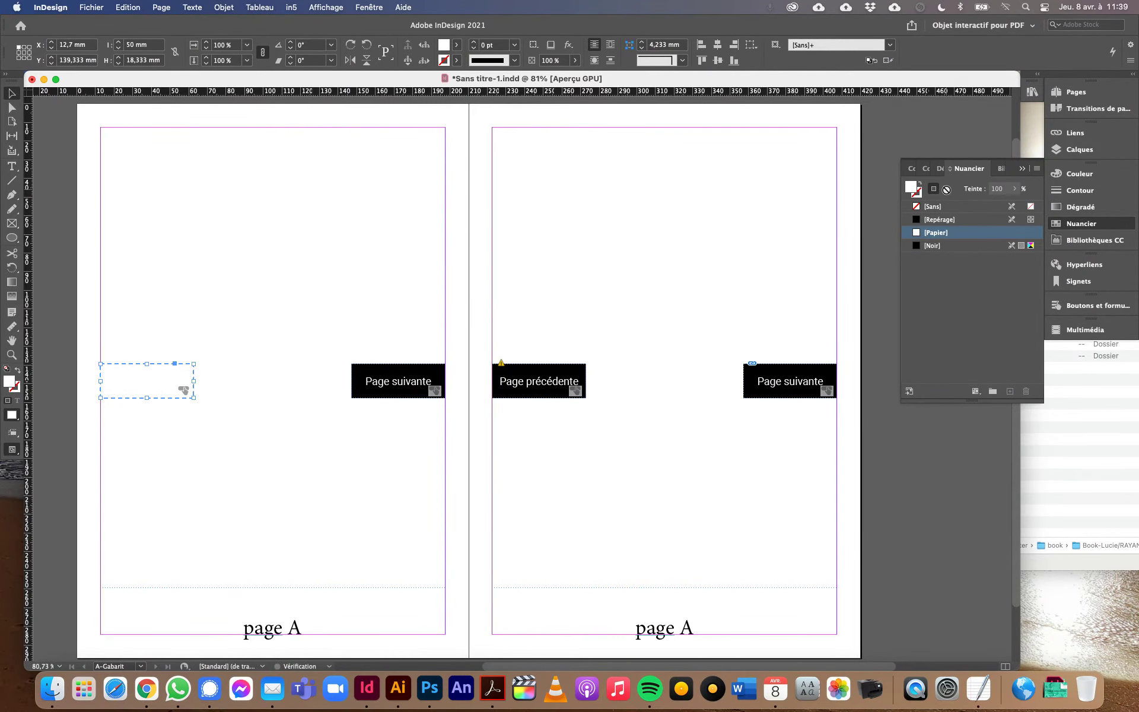
double_click(123, 381)
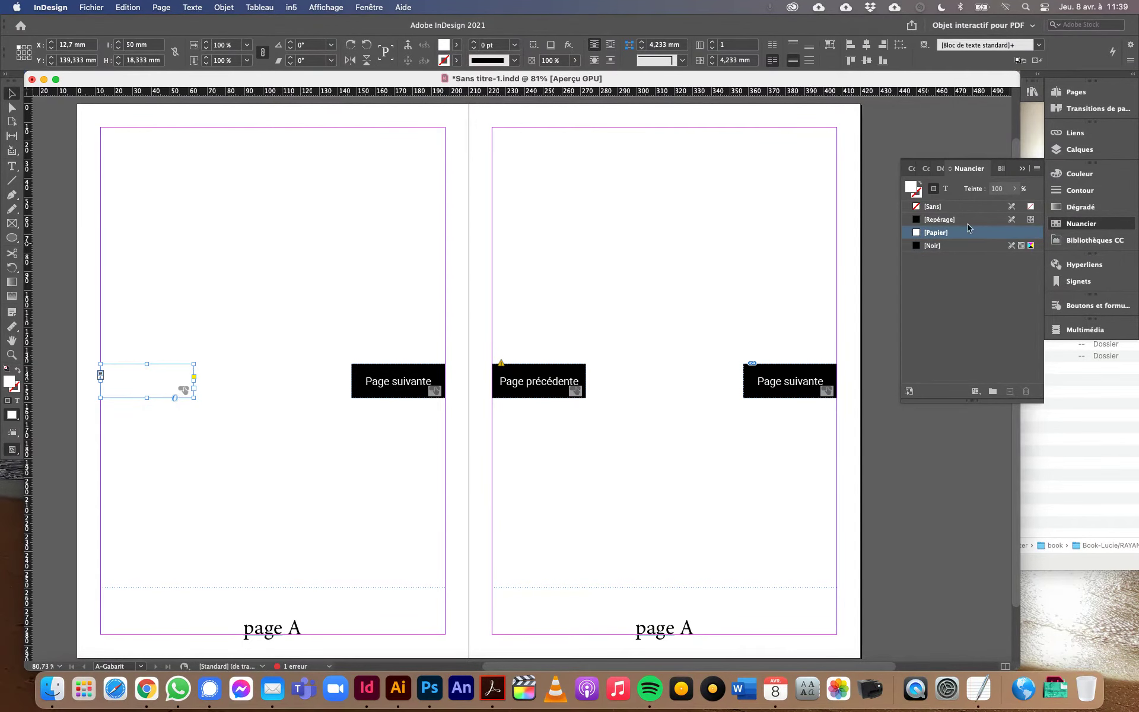
click(947, 188)
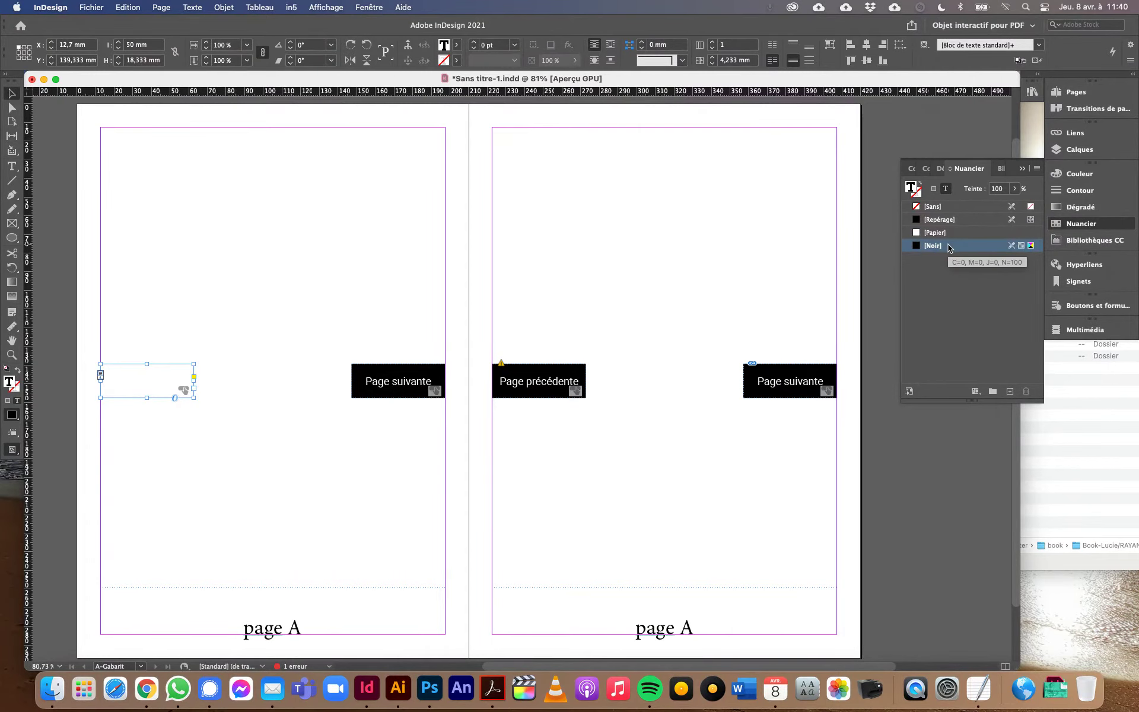
key(super+alt+shift+v)
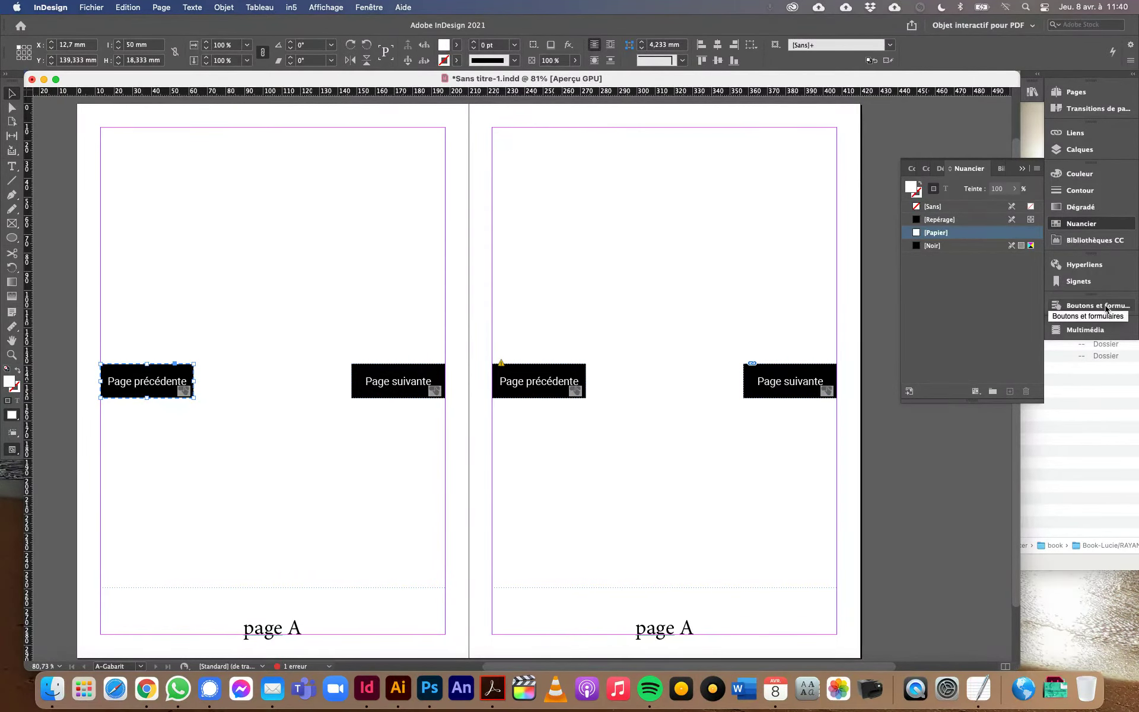
Step: Try to give the original "Page précédente" button's inner text frame a [Papier] fill and [Noir] text
double_click(169, 391)
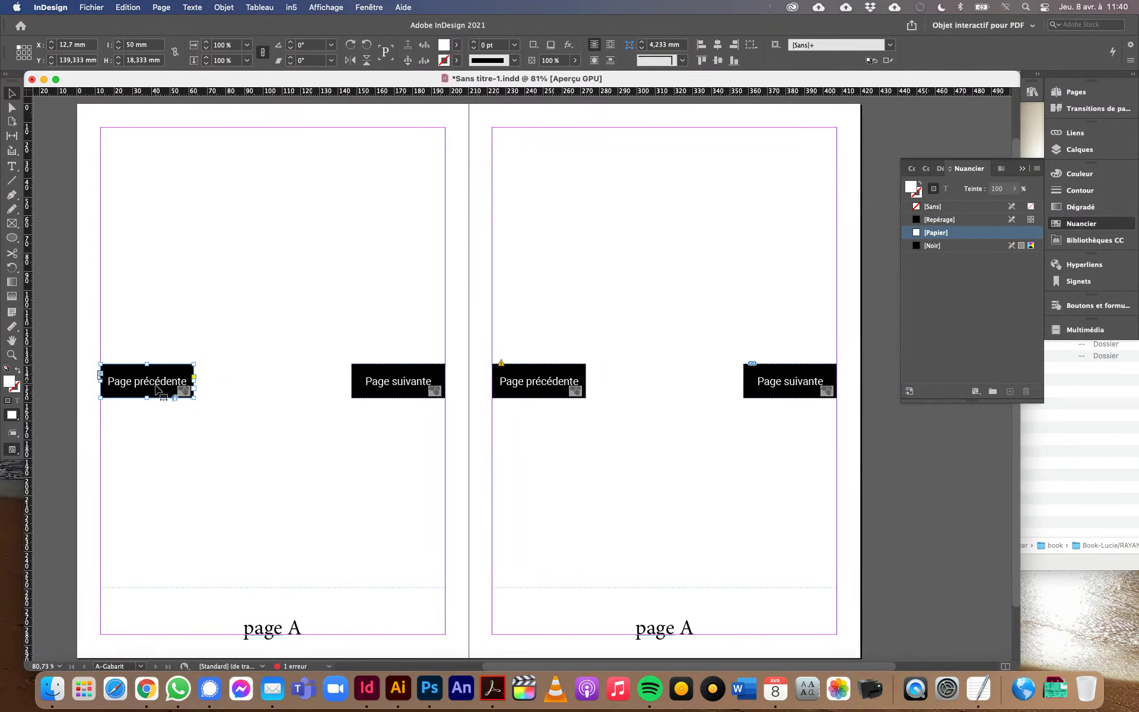
click(1014, 245)
click(967, 232)
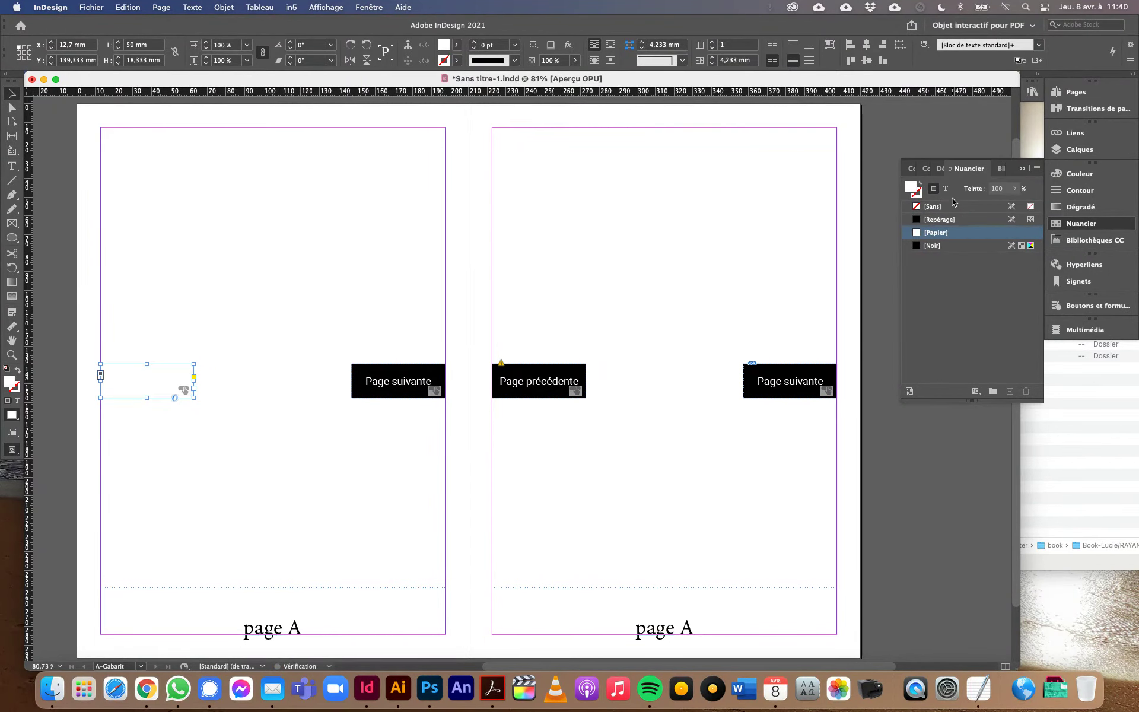
click(945, 188)
click(942, 246)
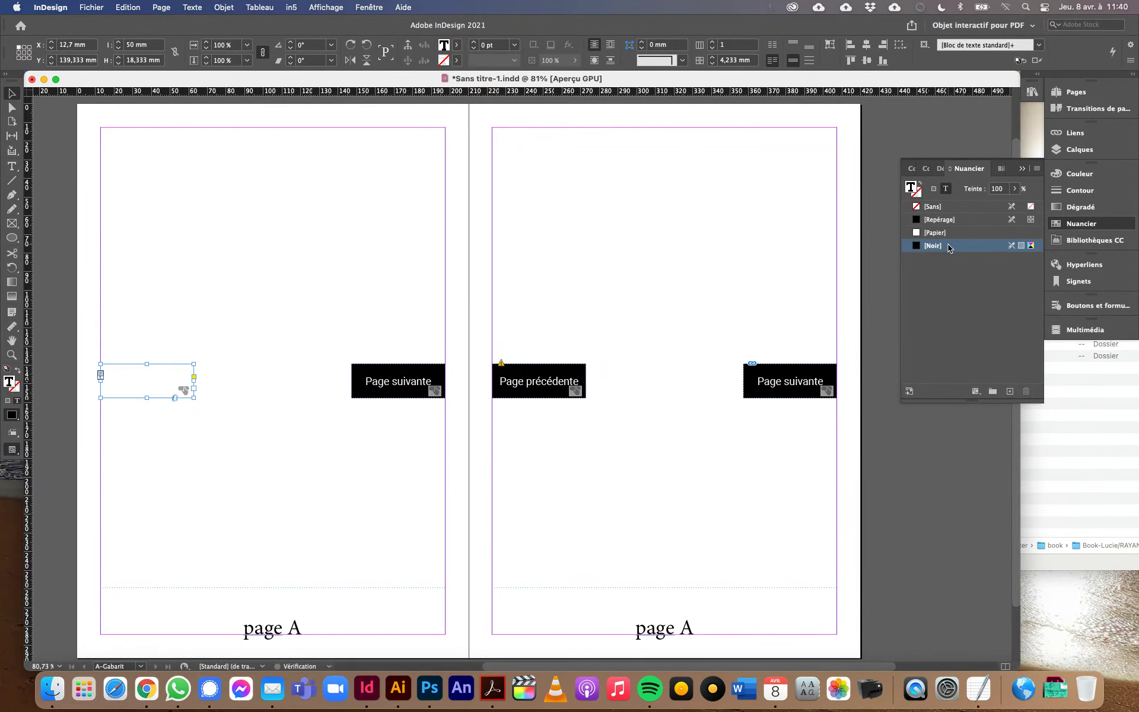
key(Escape)
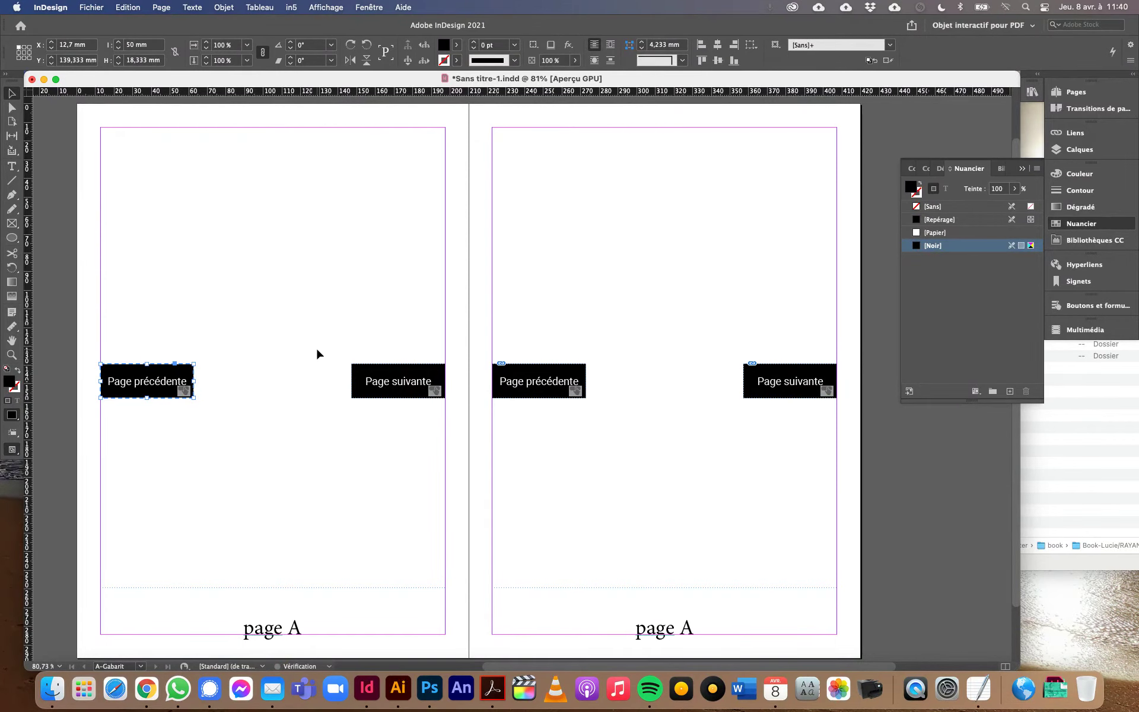
key(shift+Right)
Step: In the [Survol] appearance of the original "Page précédente" button, fill the inner text frame with [Papier]
click(172, 379)
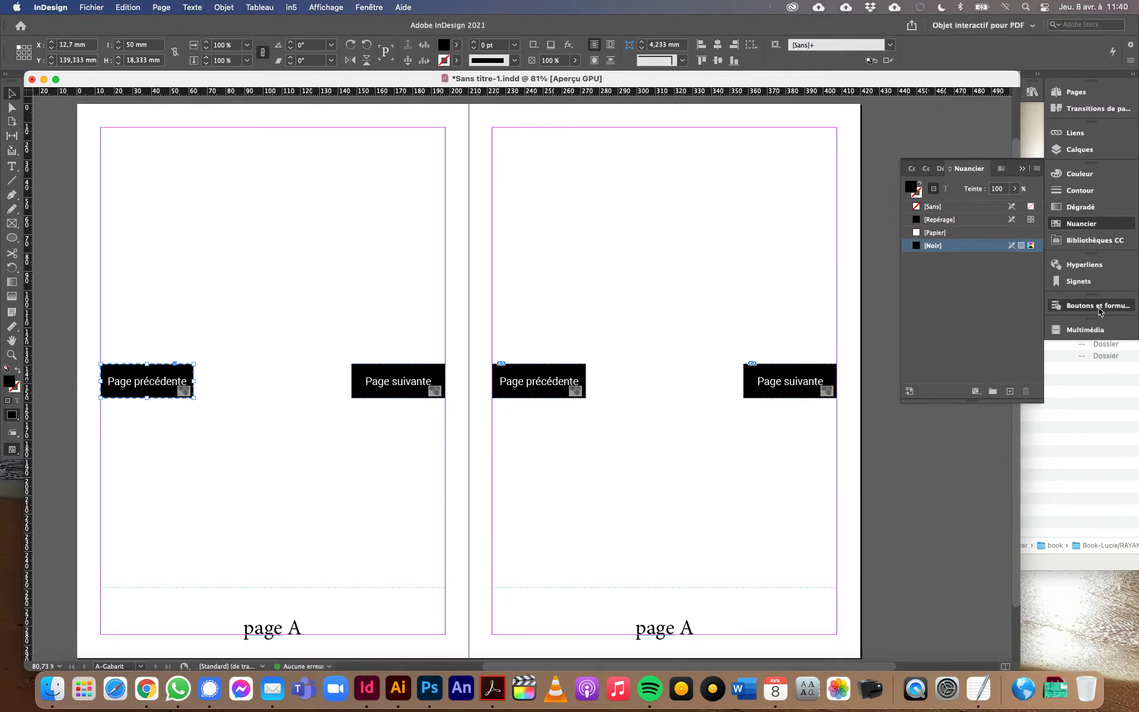
click(1098, 305)
click(944, 480)
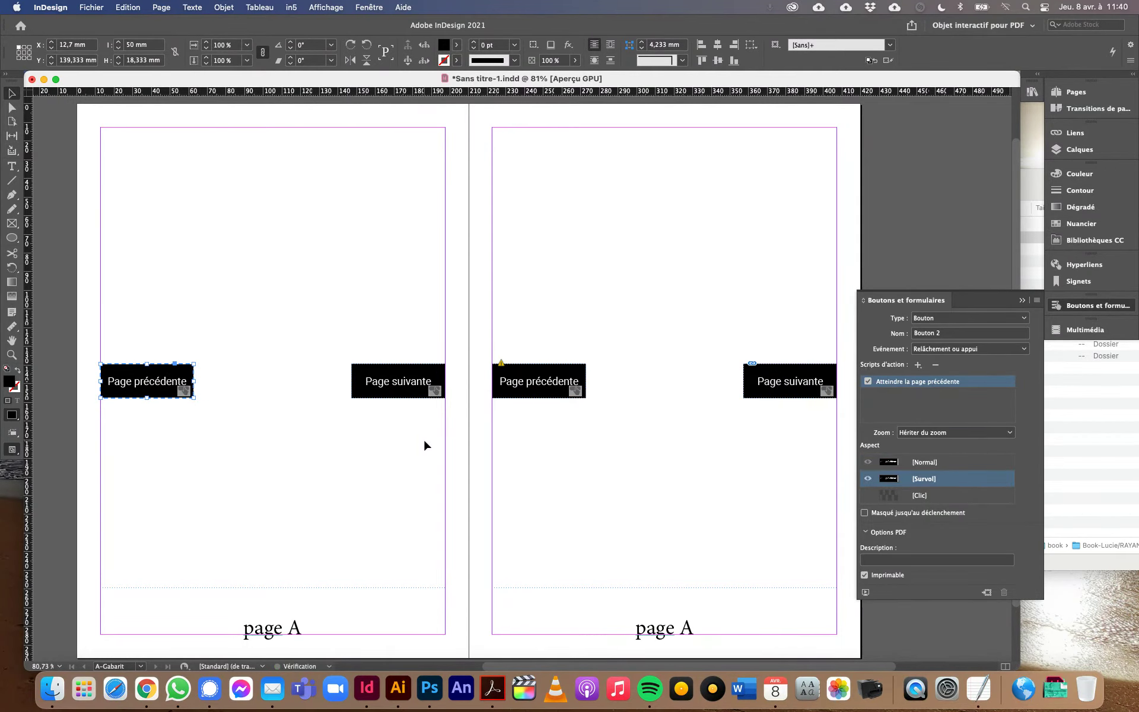
double_click(160, 387)
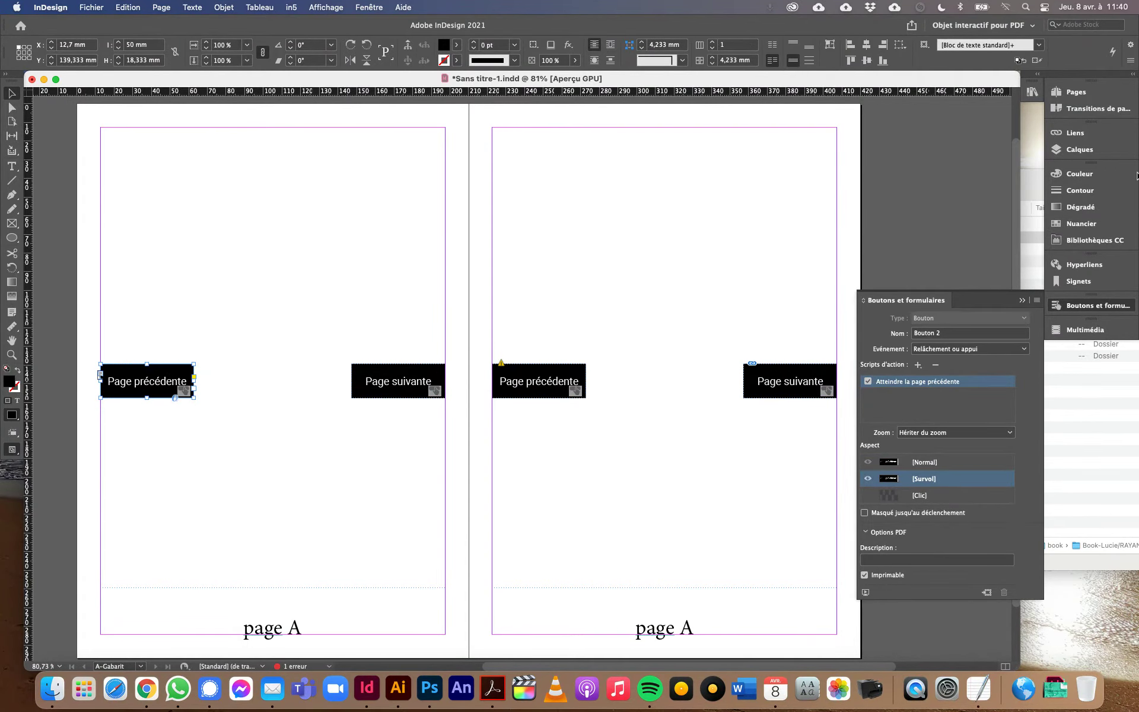
click(1083, 223)
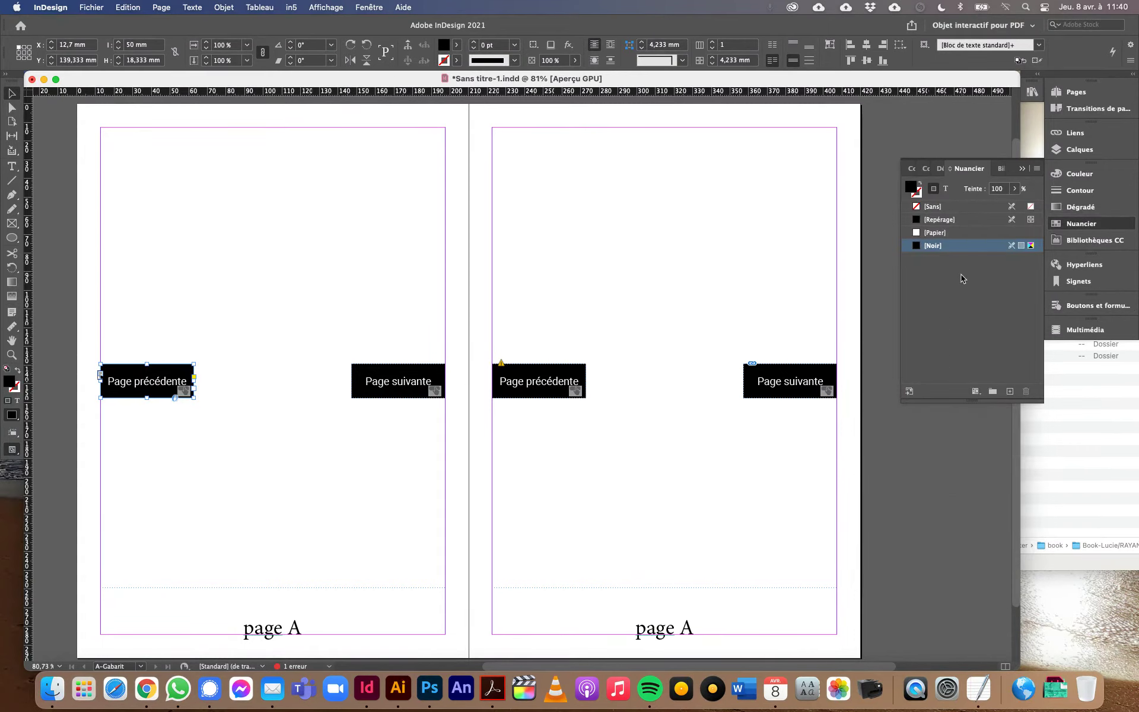
click(946, 231)
Step: Color all the text of the original "Page précédente" button's [Survol] appearance [Noir]
click(946, 189)
click(942, 246)
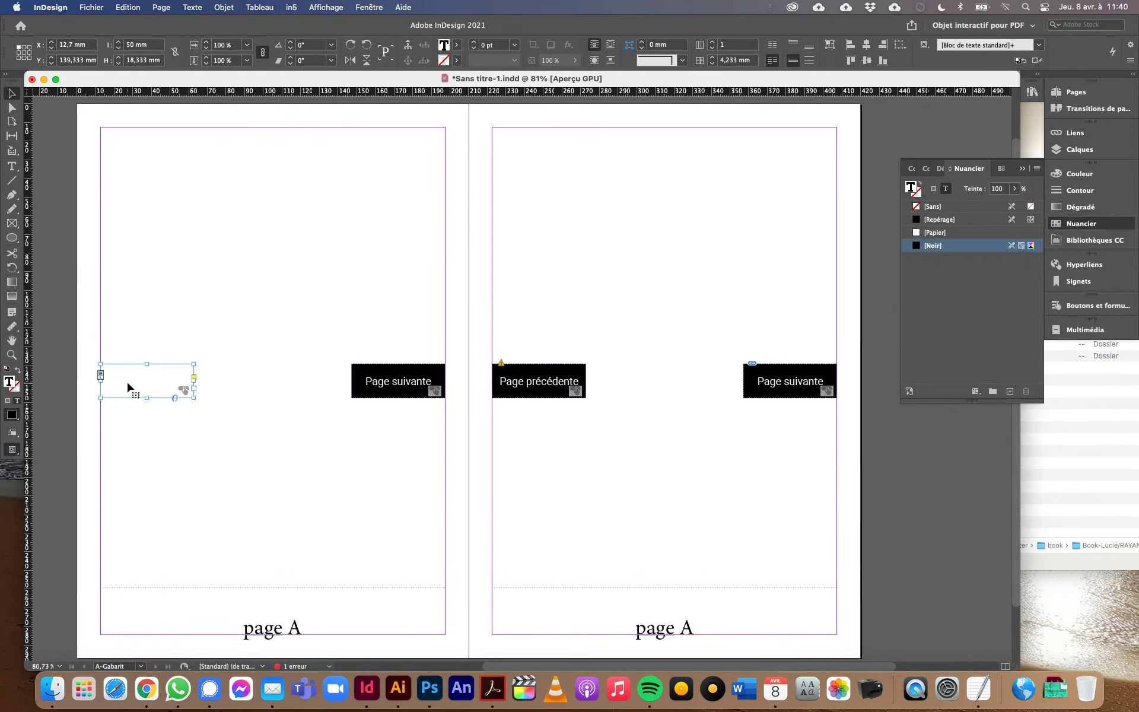
double_click(129, 387)
key(super+a)
click(952, 246)
key(Escape)
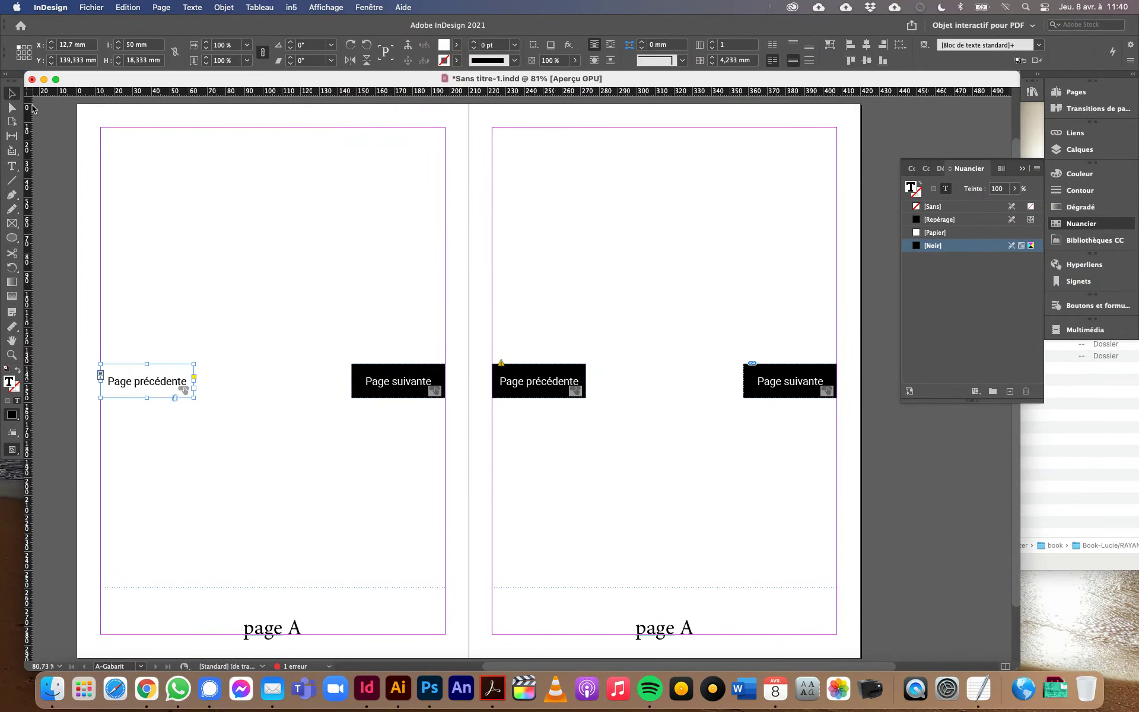
Step: Activate the [Survol] appearance on the original "Page suivante" button and fill its inner text frame with [Papier]
click(397, 396)
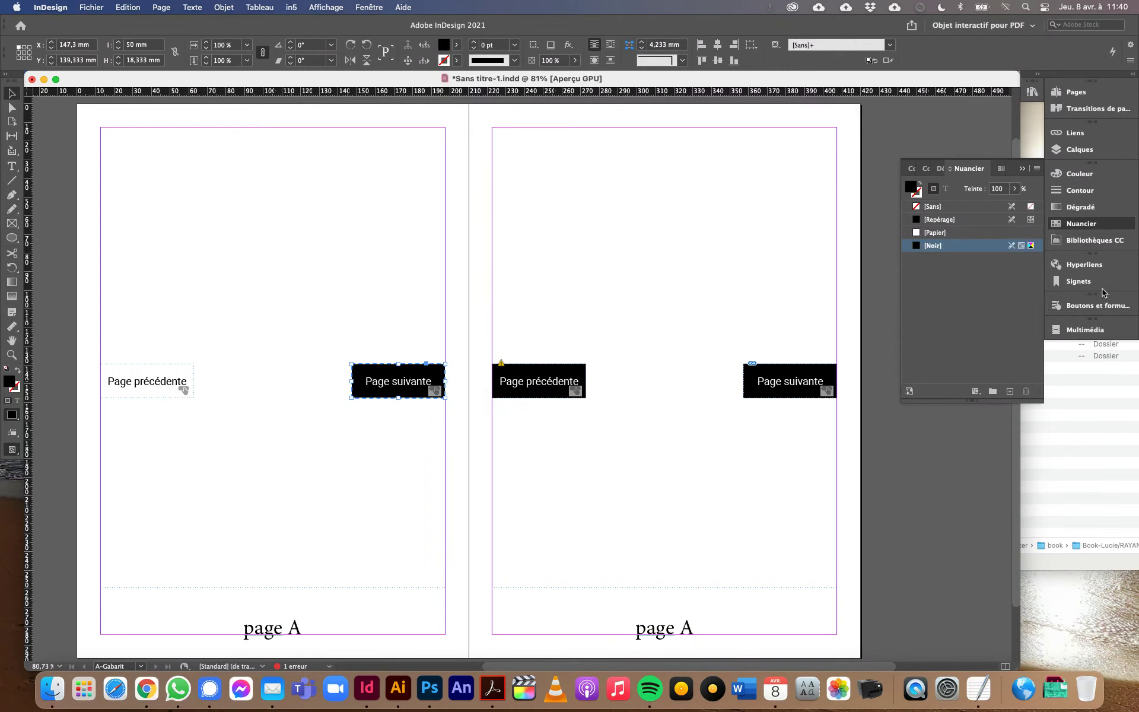
click(1092, 306)
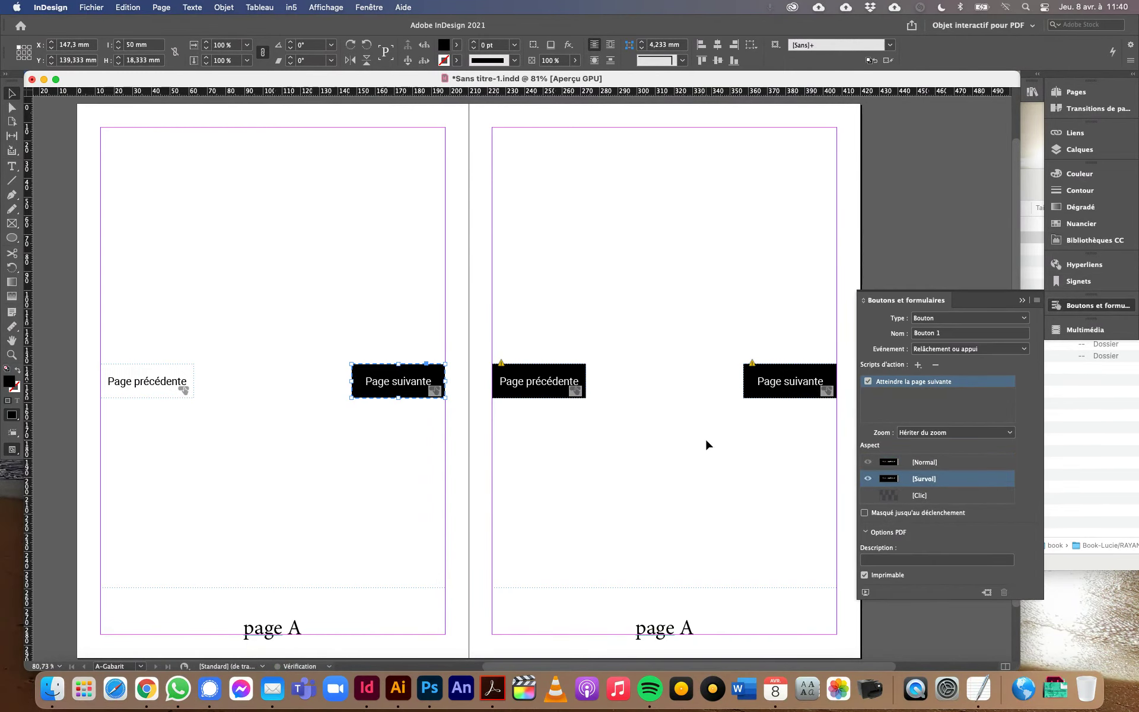
double_click(407, 392)
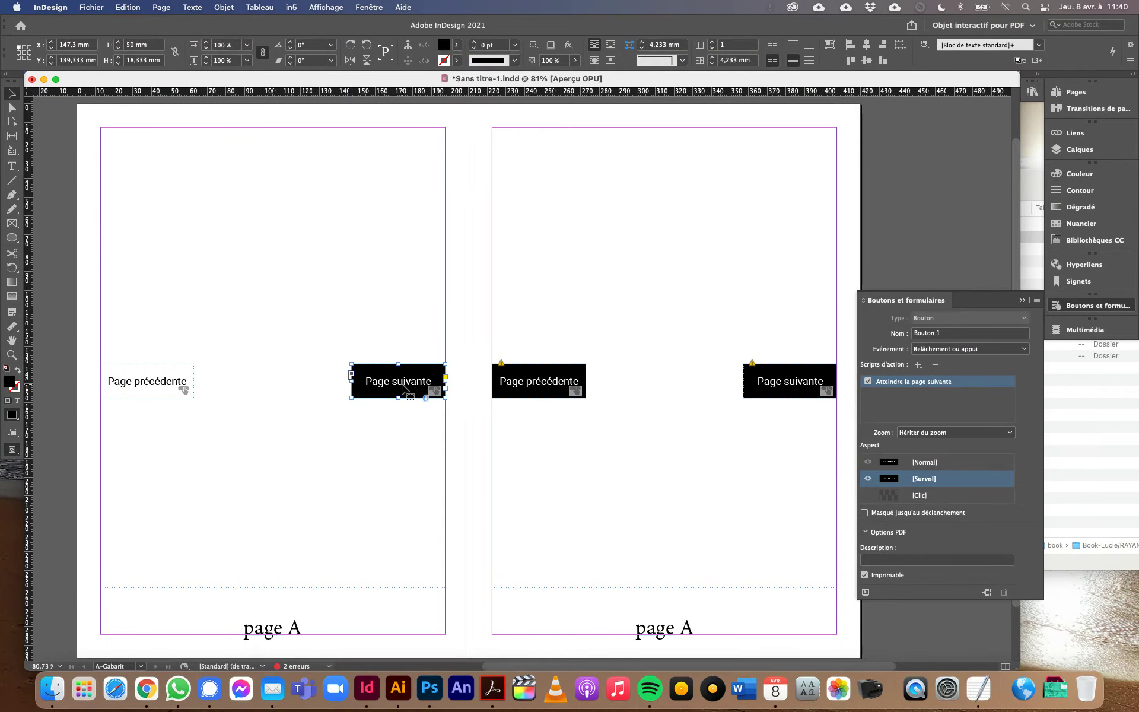
click(1081, 223)
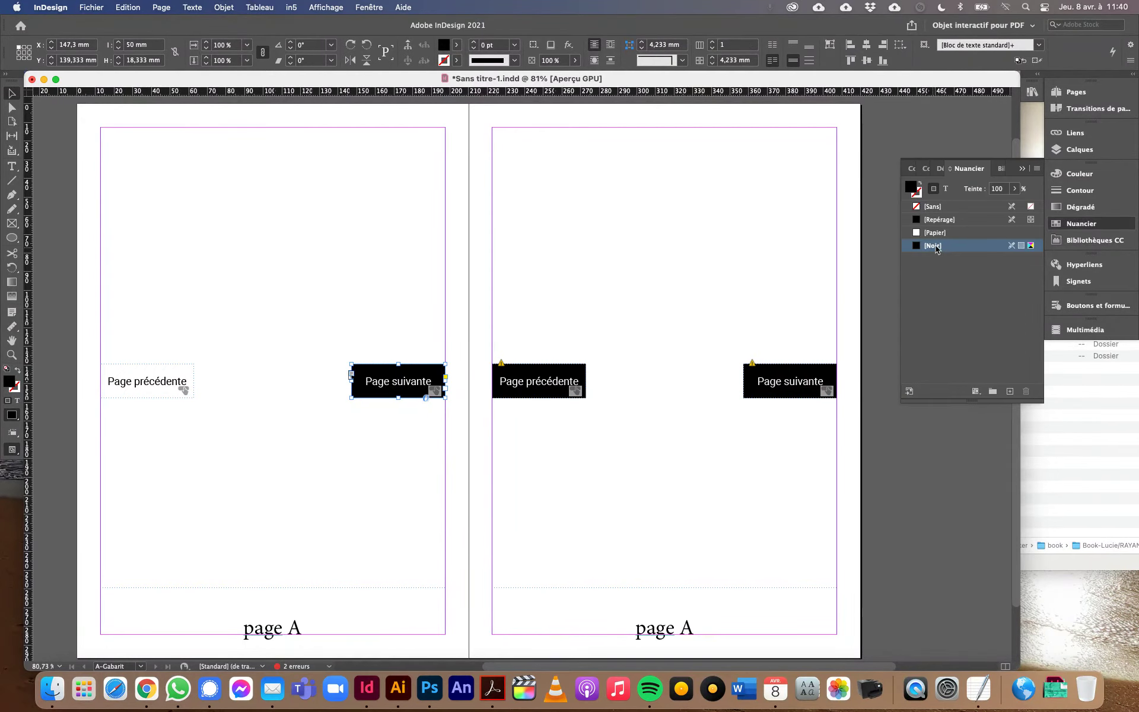
click(949, 233)
Step: Try to color the "Page suivante" button's rollover text [Noir]
double_click(404, 383)
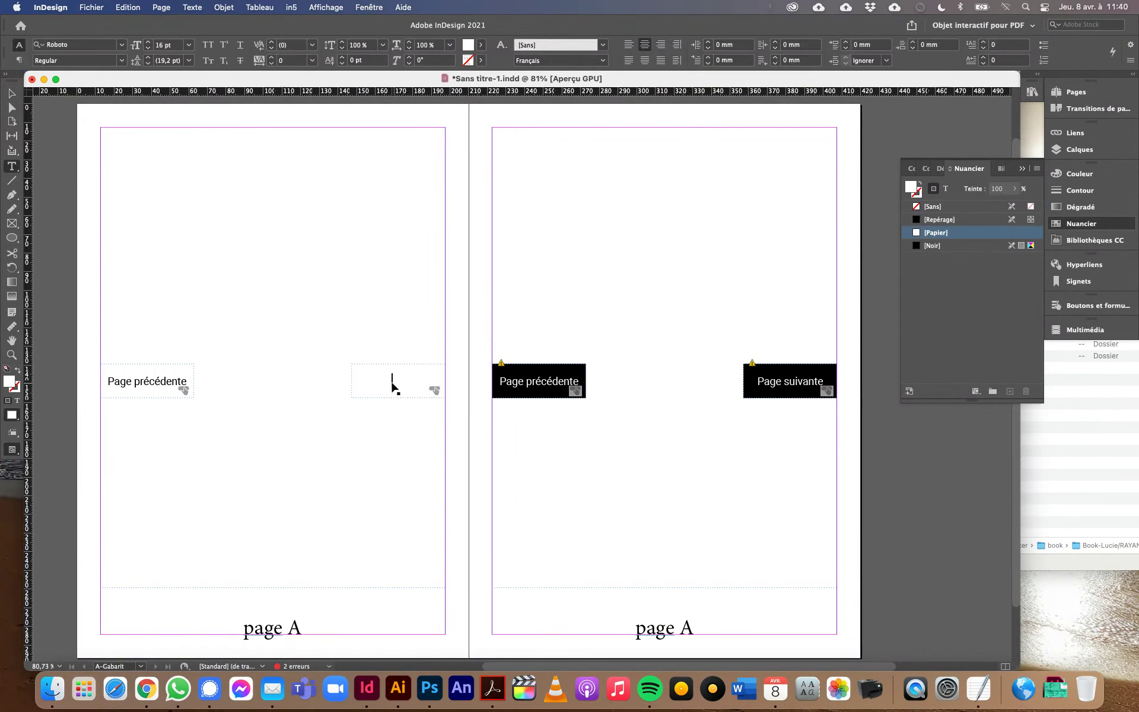
key(super+a)
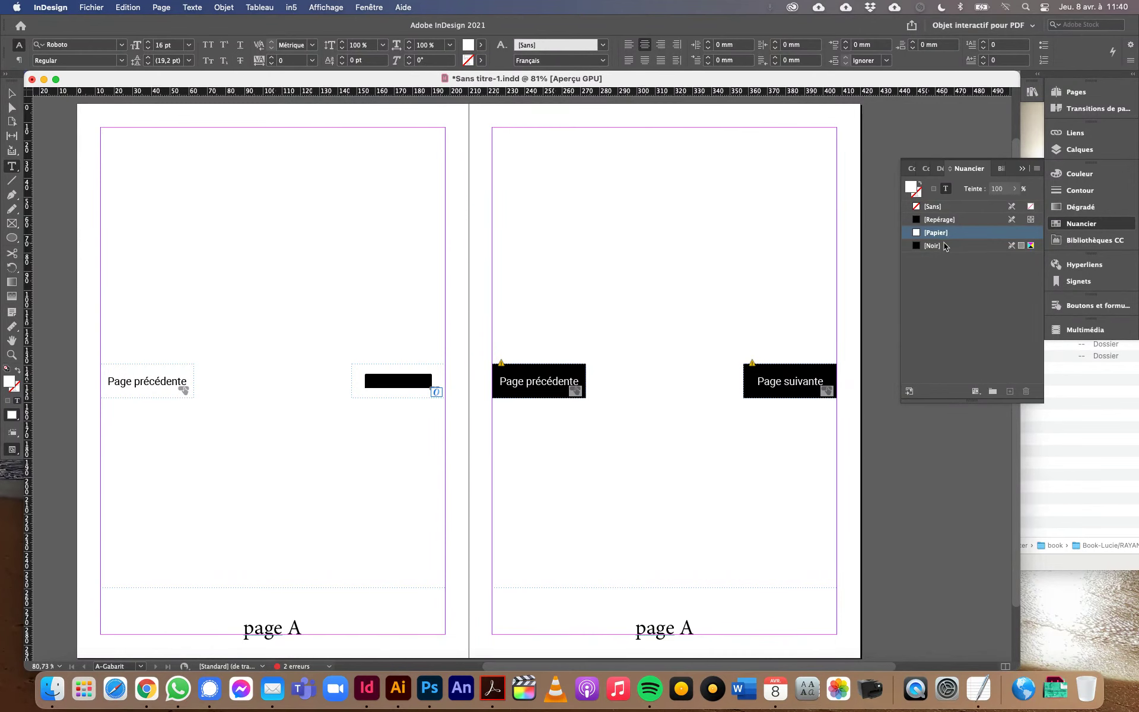
click(11, 94)
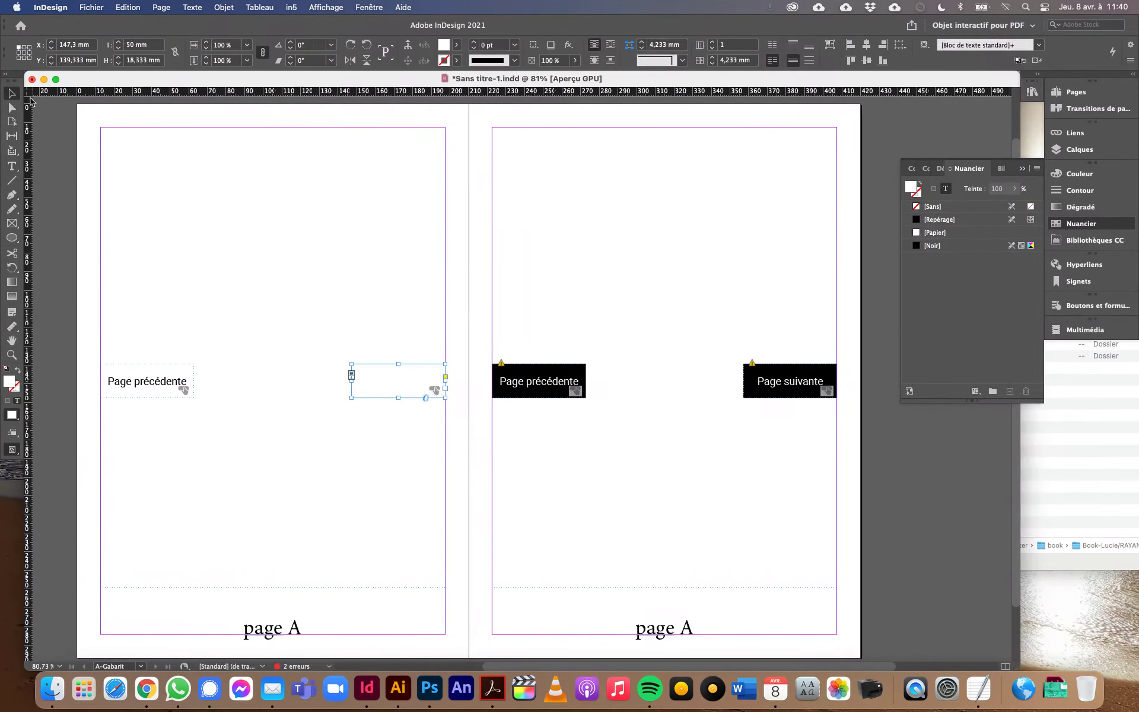
Step: Set both original buttons on the left master page back to their [Normal] appearance
click(1104, 306)
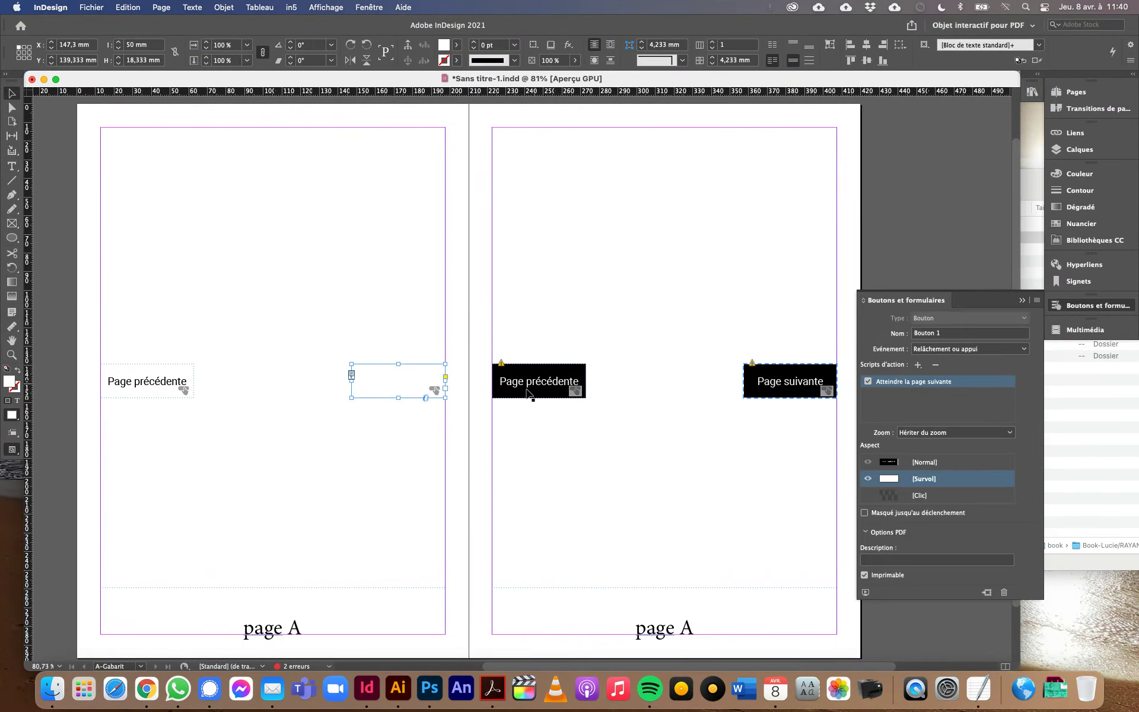
click(412, 376)
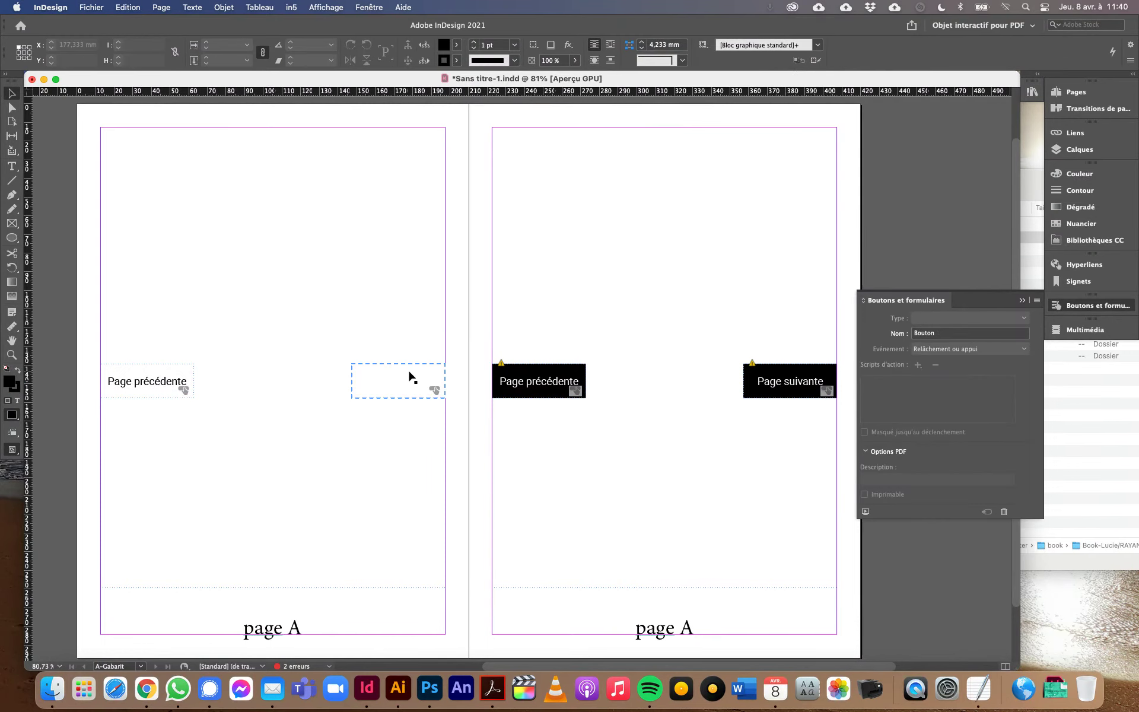
click(123, 392)
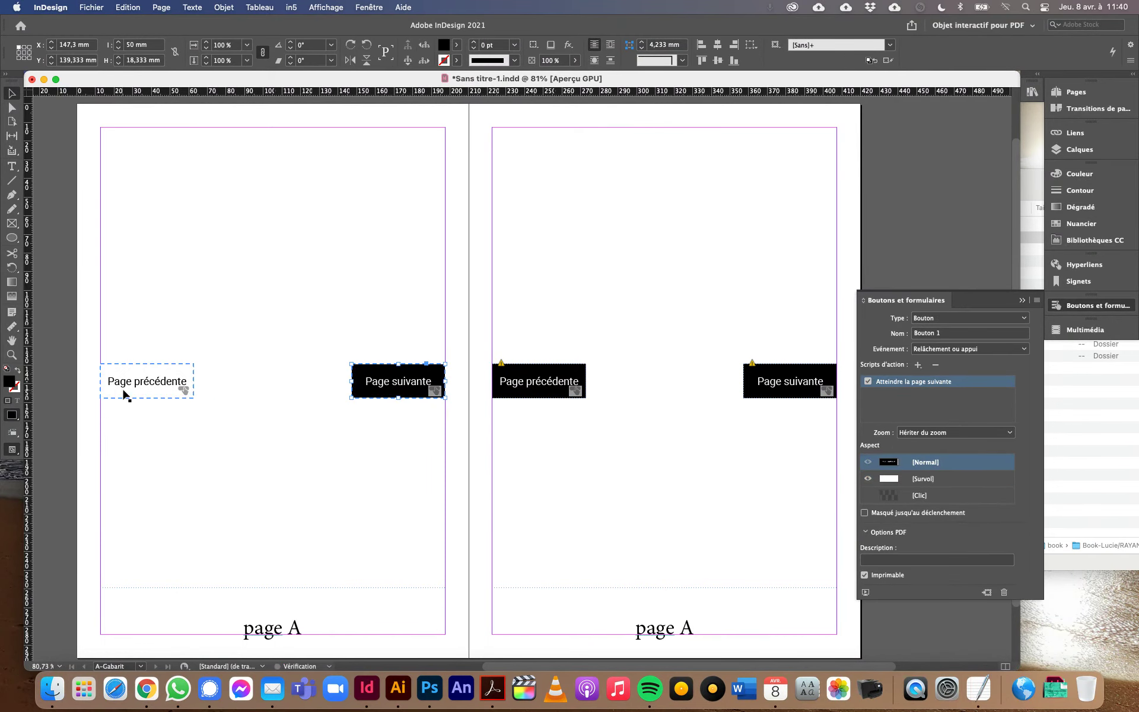
click(974, 463)
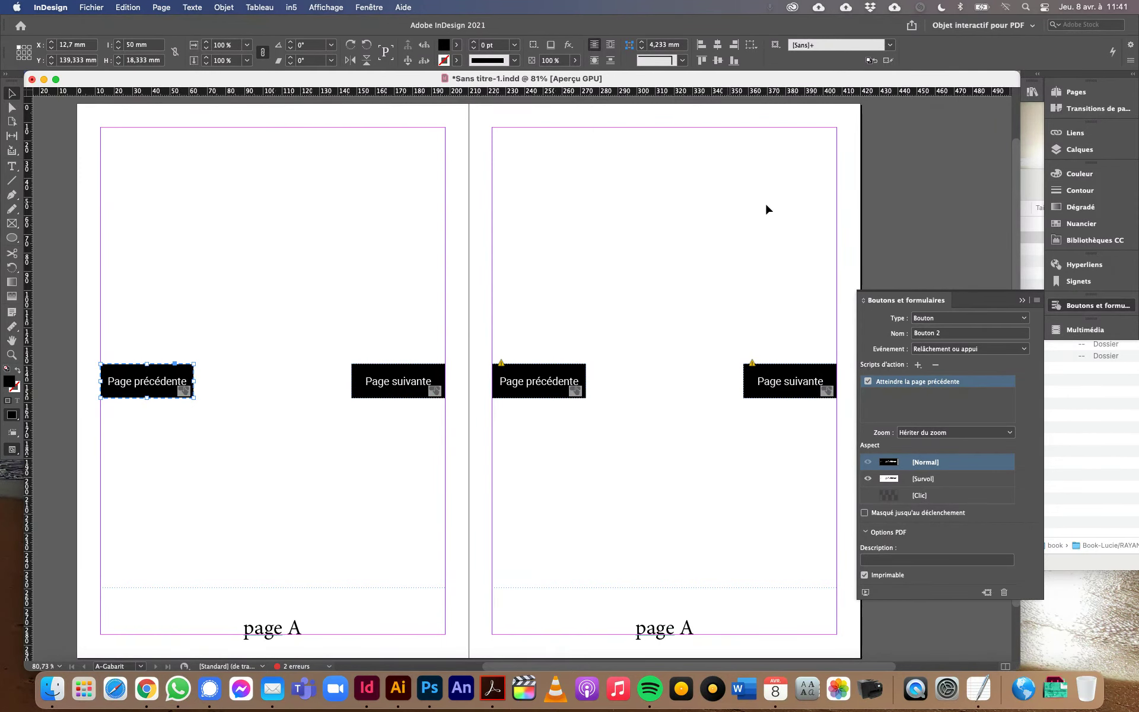
Step: Update the modified links Bouton 1 and Bouton 2 for the linked copies on the right master page
click(1095, 135)
click(968, 158)
shift+click(963, 171)
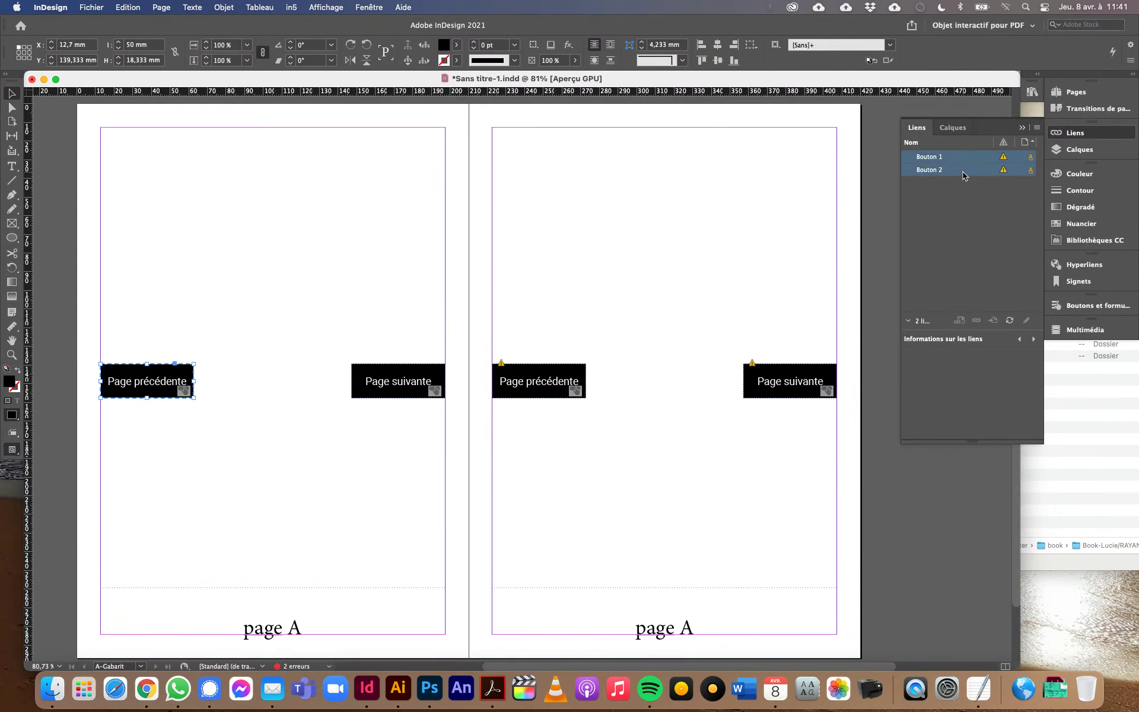
click(1011, 322)
Step: Check the action and appearance states of the linked "Page précédente" copy on the right master page, then deselect it
click(531, 377)
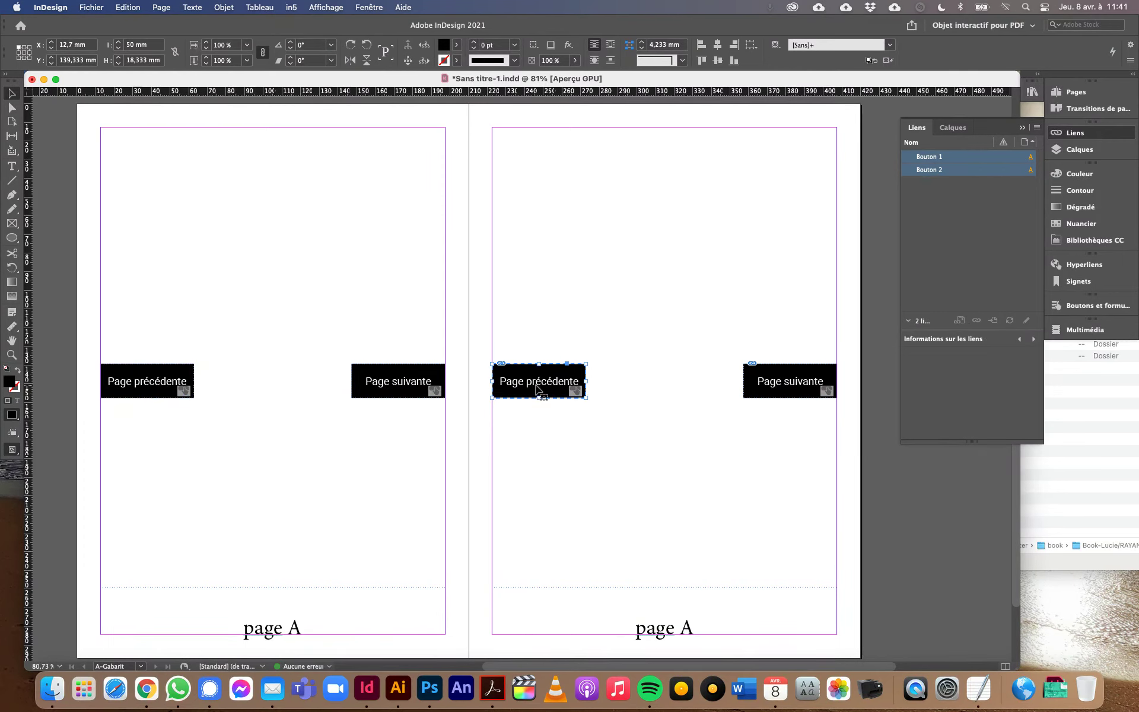
click(1077, 307)
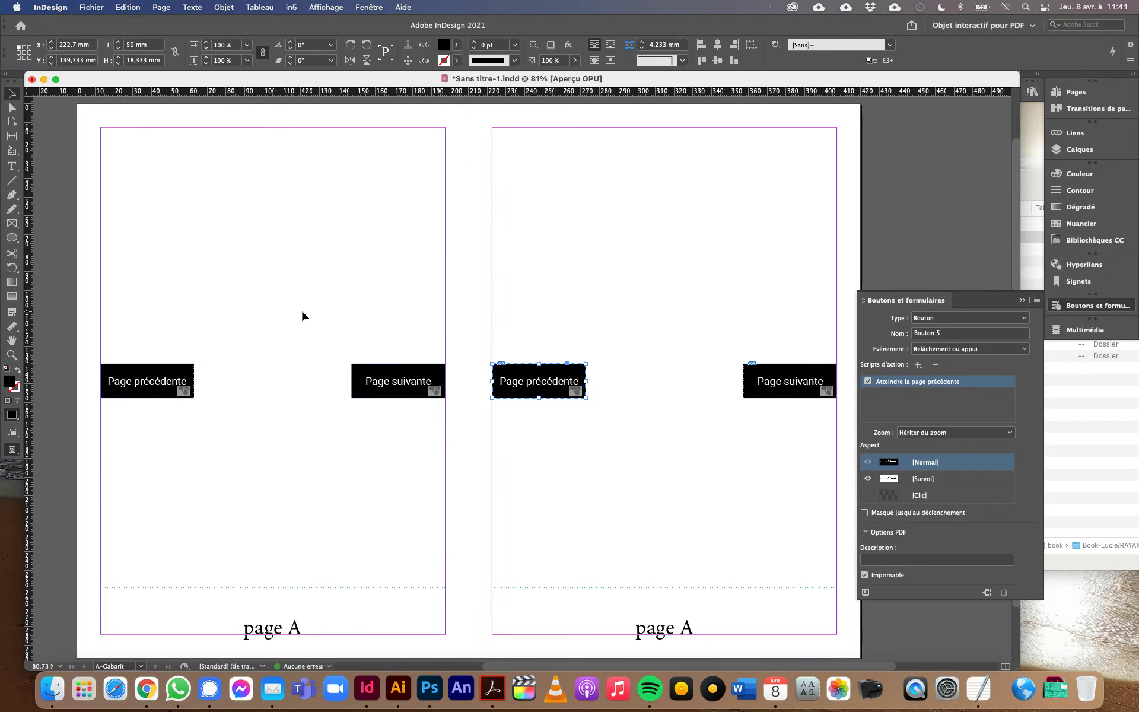
click(312, 287)
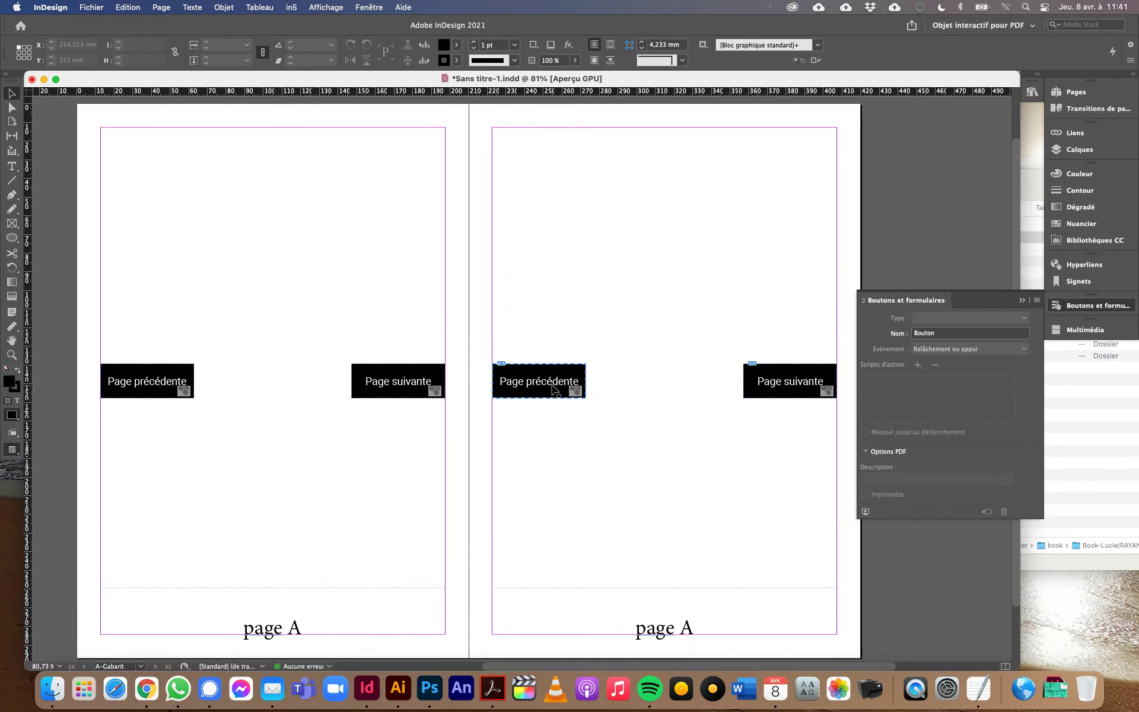